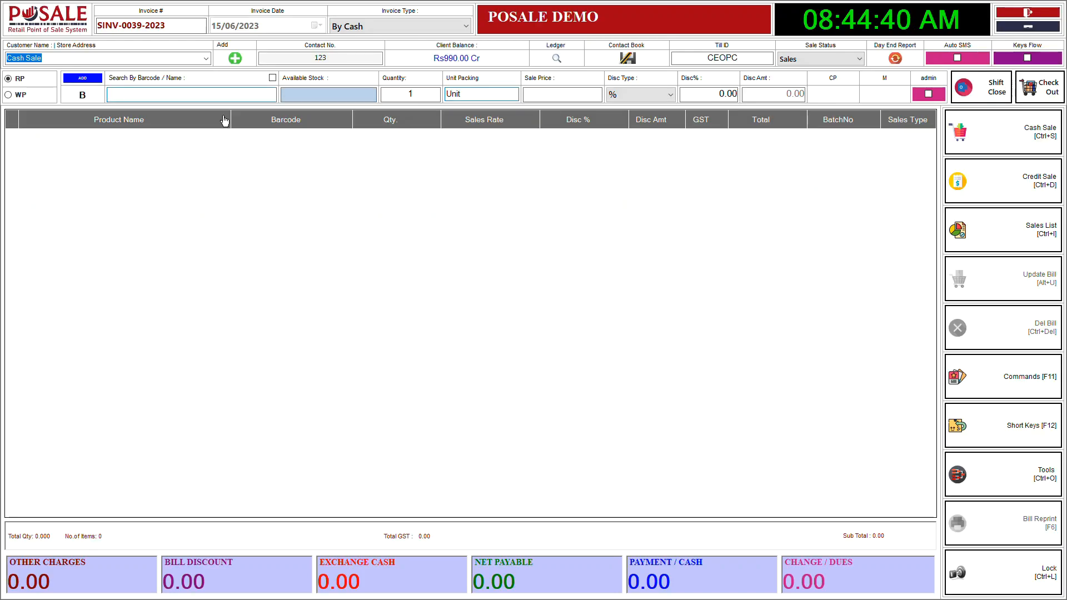
Check the POS shortcut key list and add the products with barcodes 3, 5, 6 and 78 to the bill
{"action": "left_click", "coordinate": [1013, 439]}
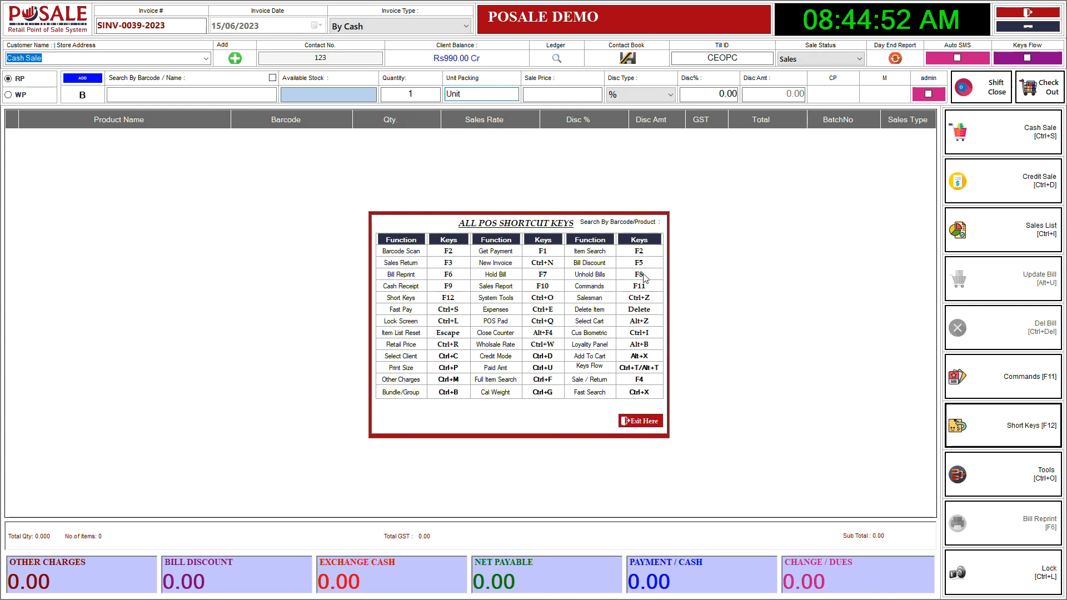
{"action": "left_click", "coordinate": [649, 423]}
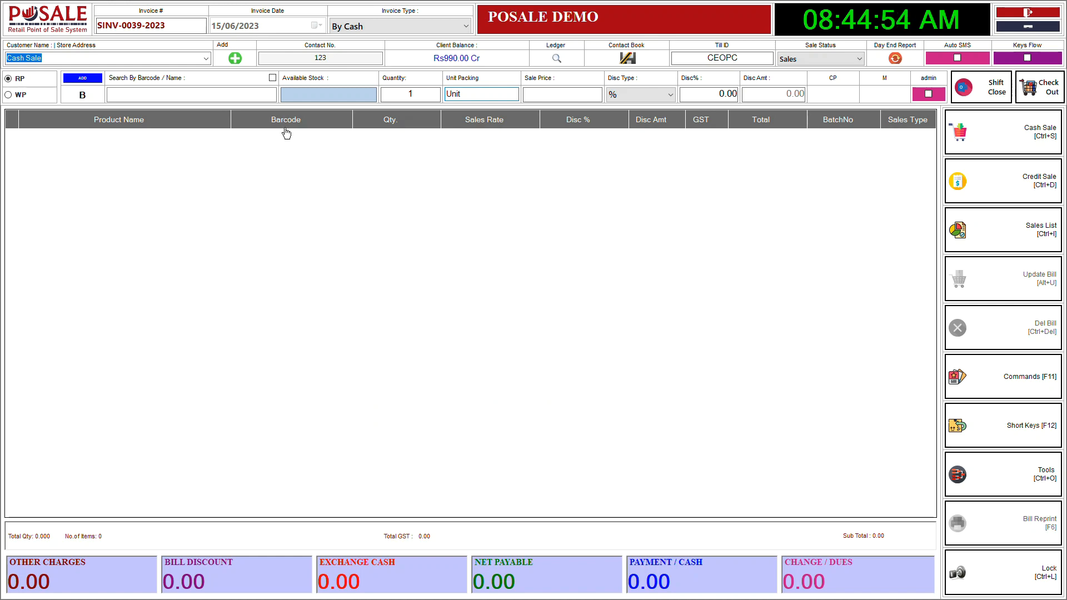
{"action": "type", "text": "3"}
{"action": "key", "text": "Return"}
{"action": "type", "text": "5"}
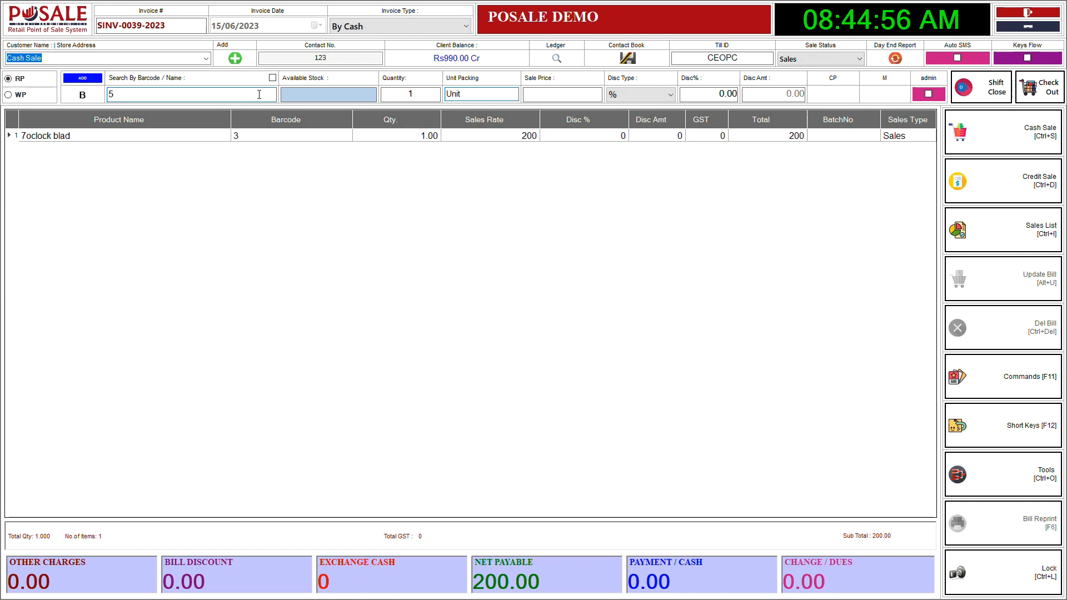
{"action": "key", "text": "Return"}
{"action": "type", "text": "6"}
{"action": "key", "text": "Return"}
{"action": "type", "text": "78"}
{"action": "key", "text": "Return"}
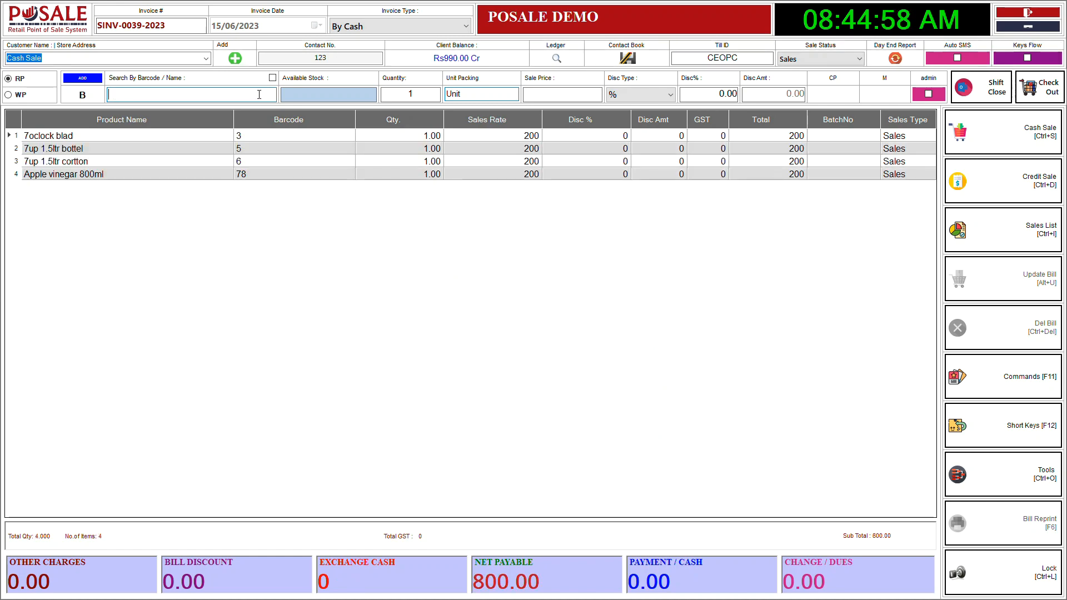
Put the four-product bill on hold, and hold a second bill containing only the product with barcode 3
{"action": "key", "text": "ctrl+s"}
{"action": "key", "text": "Return"}
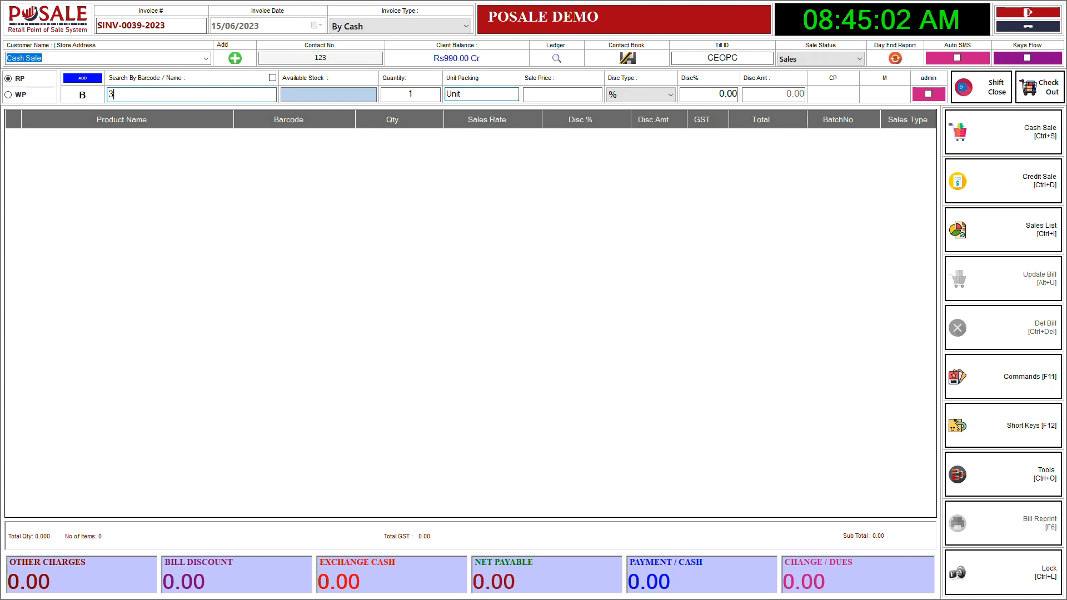
{"action": "key", "text": "Return"}
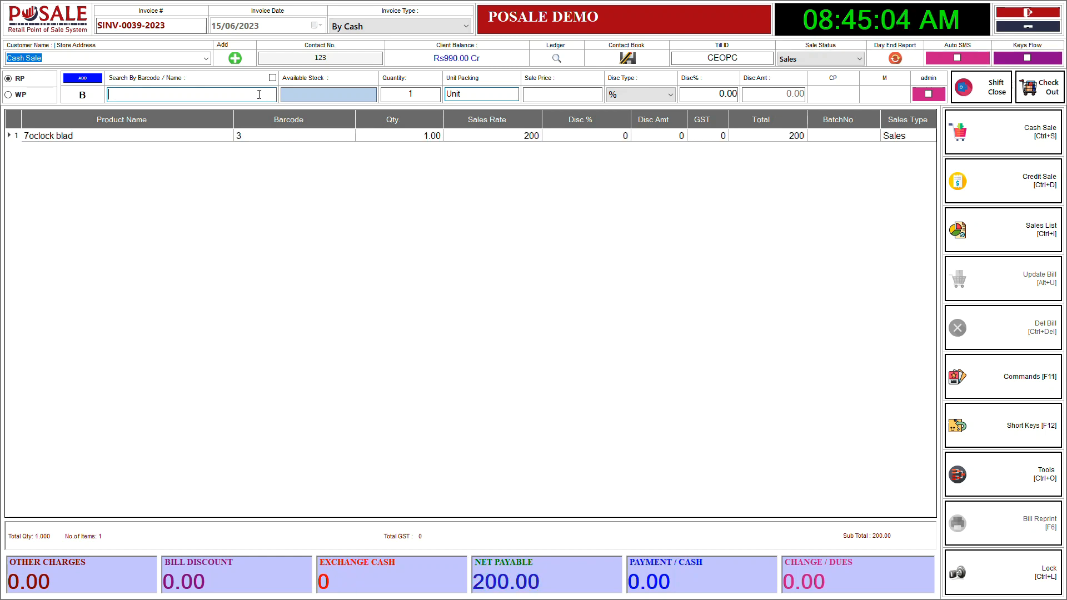
{"action": "key", "text": "ctrl+s"}
{"action": "key", "text": "Return"}
Add the products with barcodes 3 and 4 to a third bill and put it on hold
{"action": "type", "text": "3"}
{"action": "key", "text": "Return"}
{"action": "type", "text": "4"}
{"action": "key", "text": "Return"}
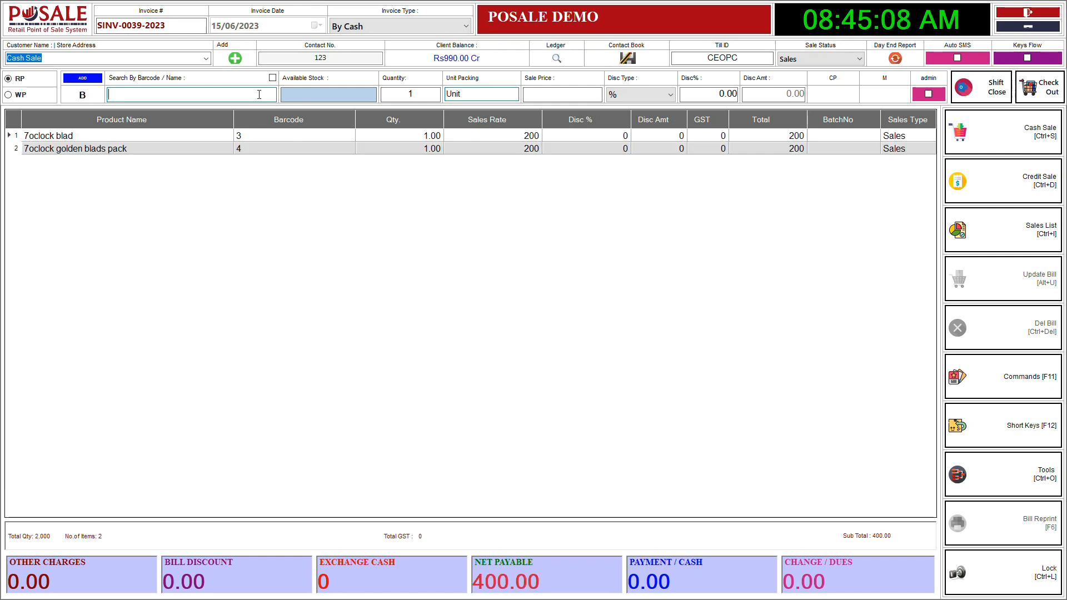
{"action": "key", "text": "ctrl+h"}
{"action": "key", "text": "Return"}
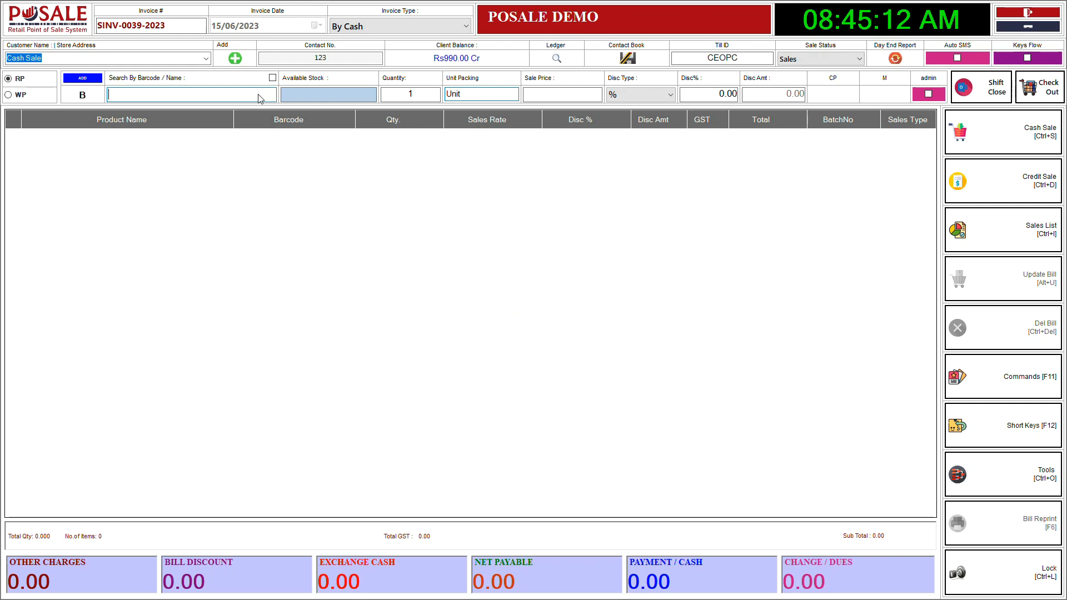
Retrieve held bill H-0001 from the hold bill records and put it back on hold
{"action": "key", "text": "ctrl+u"}
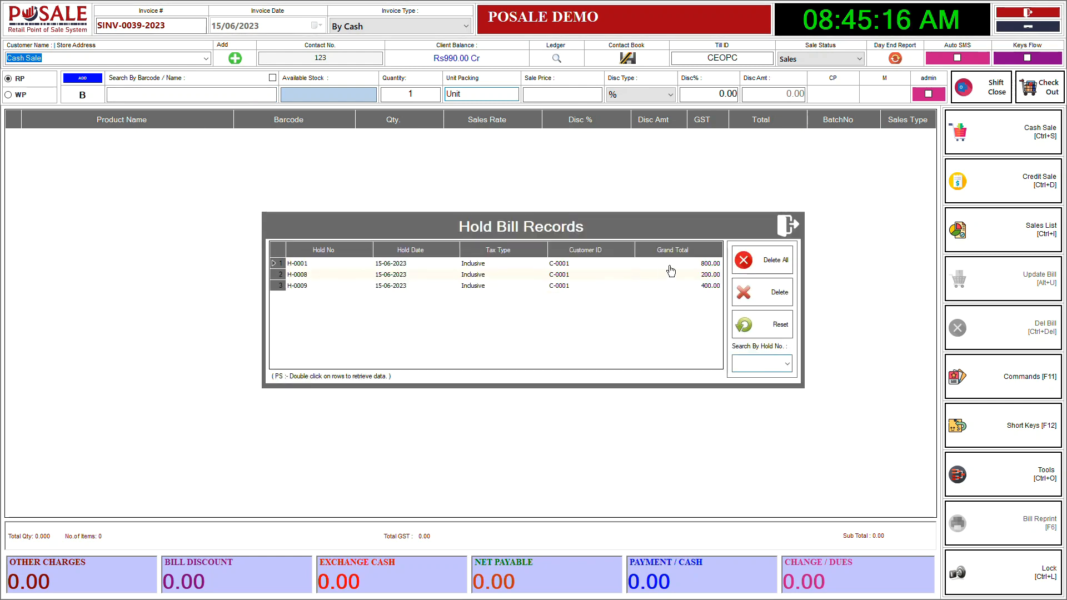
{"action": "left_click", "coordinate": [563, 265]}
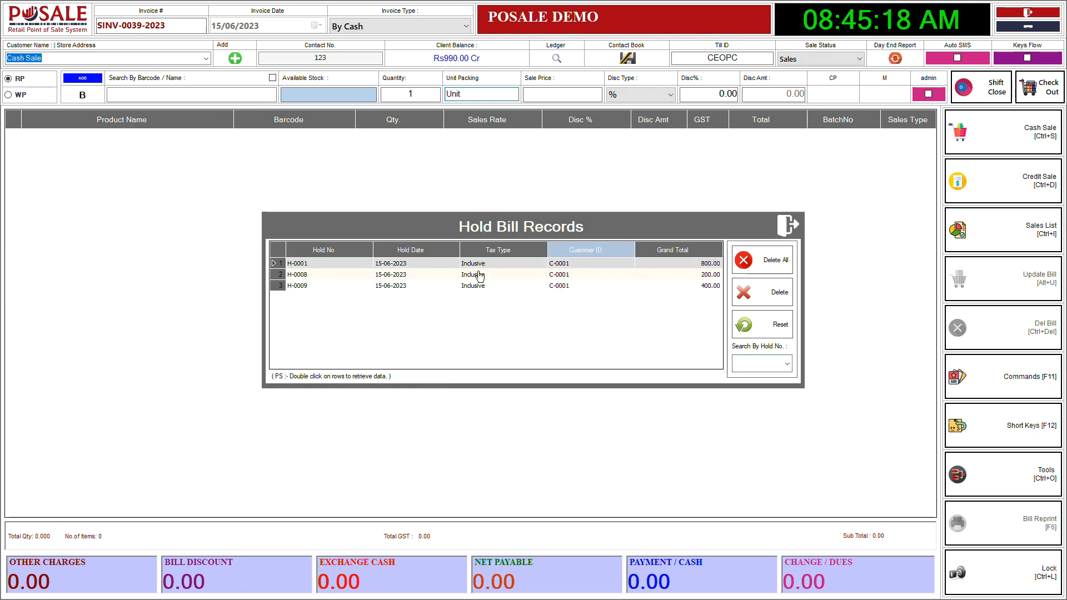
{"action": "left_click", "coordinate": [312, 265]}
{"action": "left_click", "coordinate": [314, 275]}
{"action": "left_click", "coordinate": [311, 285]}
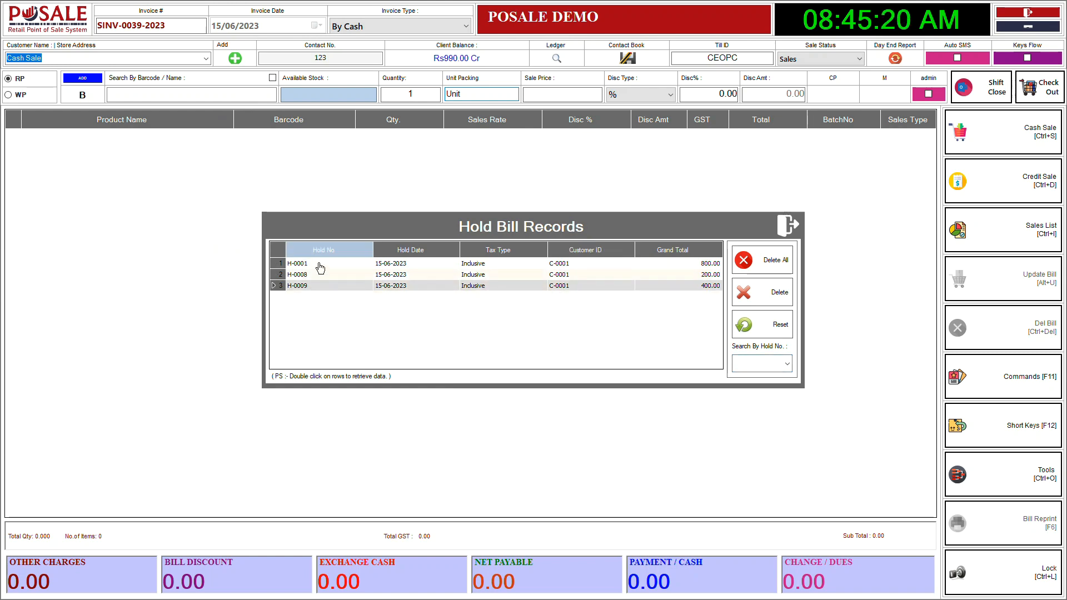
{"action": "left_click", "coordinate": [321, 267]}
{"action": "left_click", "coordinate": [500, 268]}
{"action": "double_click", "coordinate": [500, 268]}
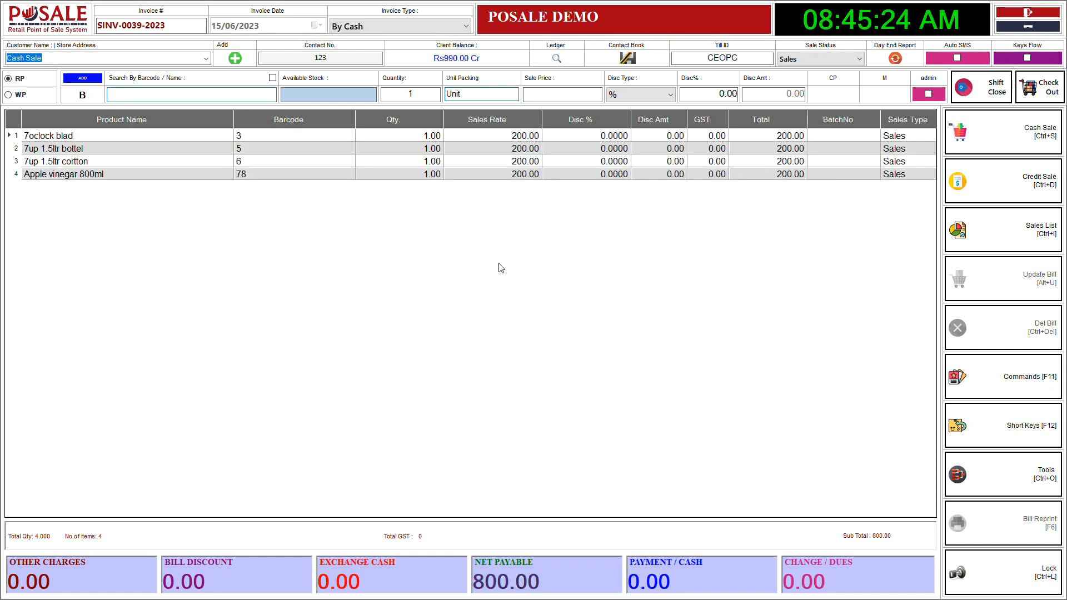
{"action": "key", "text": "ctrl+h"}
Retrieve held bill H-0008 and save it as a cash sale without printing the invoice
{"action": "key", "text": "alt+h"}
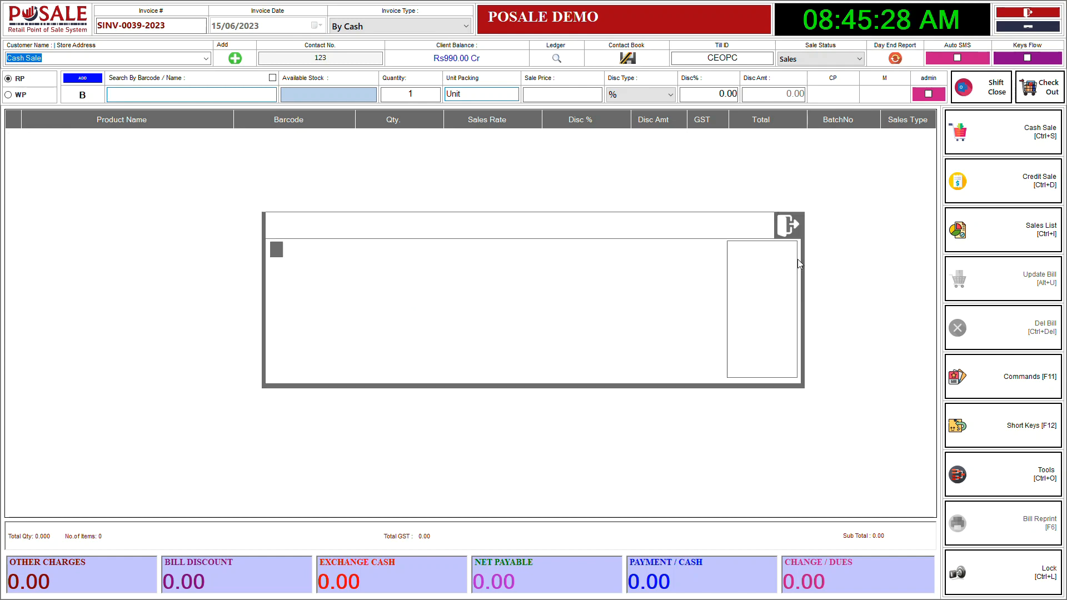
{"action": "left_click", "coordinate": [399, 278]}
{"action": "double_click", "coordinate": [398, 278]}
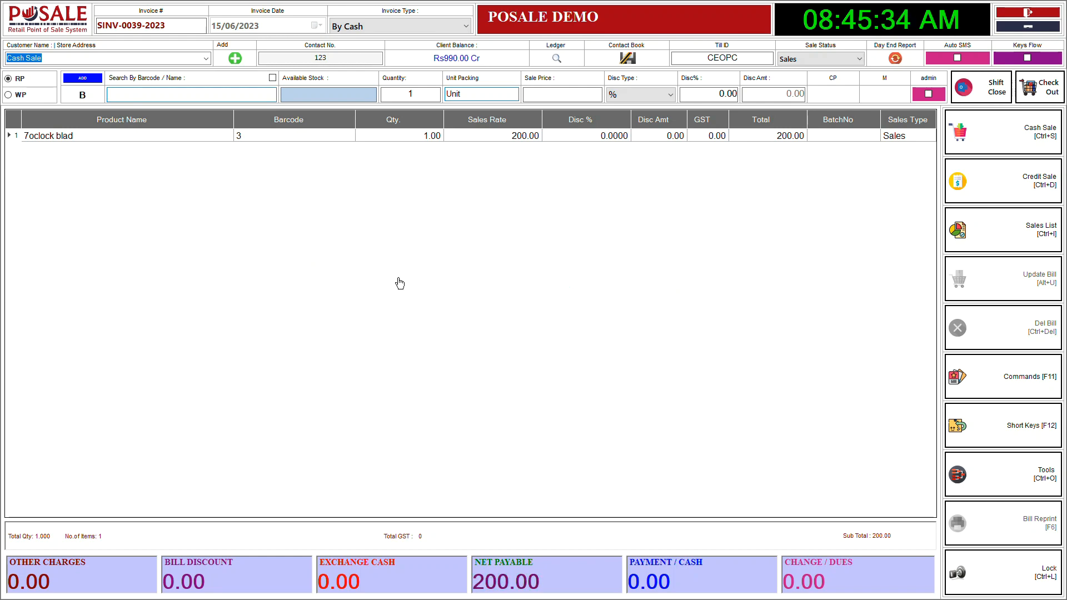
{"action": "left_click", "coordinate": [1030, 128]}
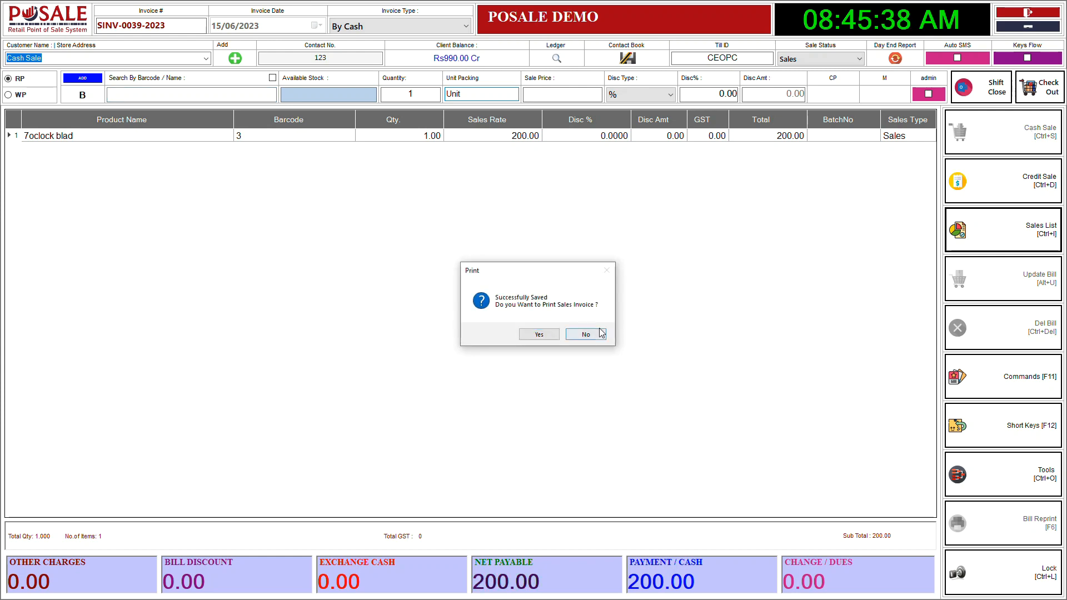
{"action": "left_click", "coordinate": [602, 333]}
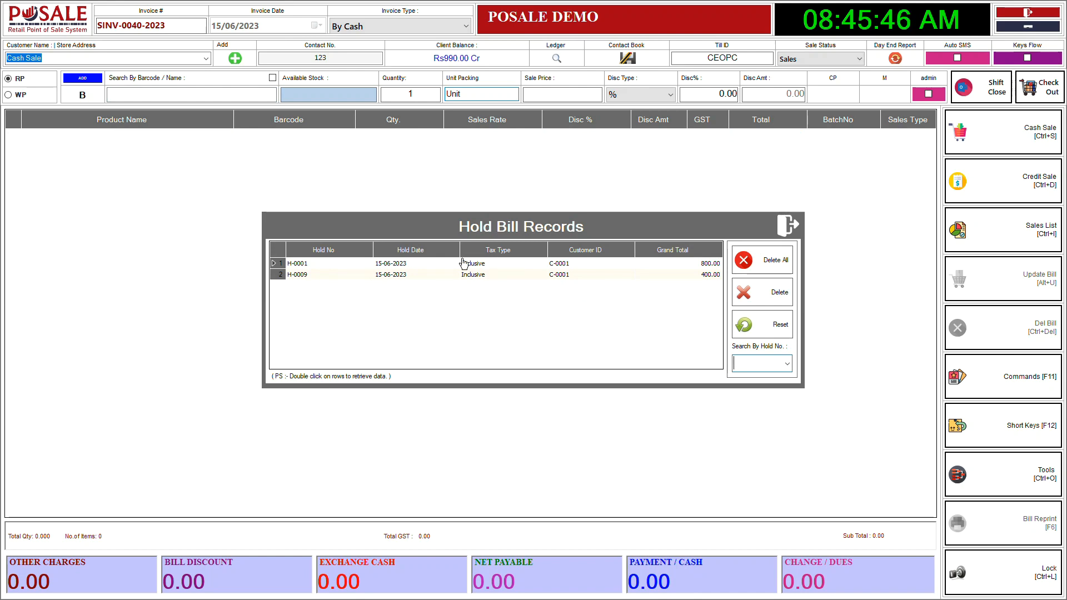
Delete held bill H-0009 from the hold bill records, and delete all remaining held bills
{"action": "left_click", "coordinate": [490, 278]}
{"action": "left_click", "coordinate": [762, 292]}
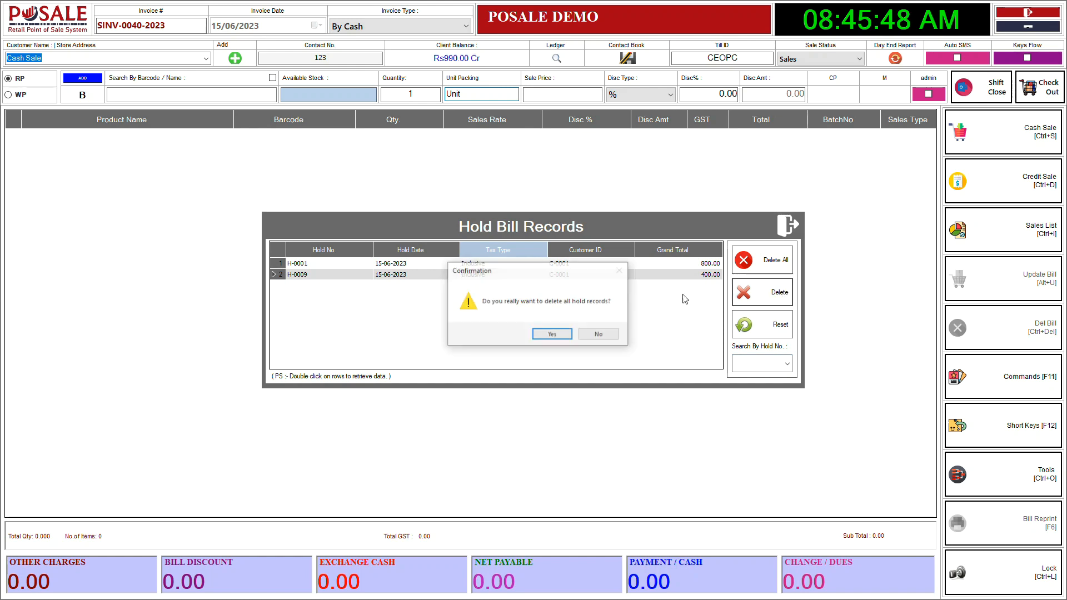
{"action": "left_click", "coordinate": [542, 335]}
{"action": "left_click", "coordinate": [564, 334]}
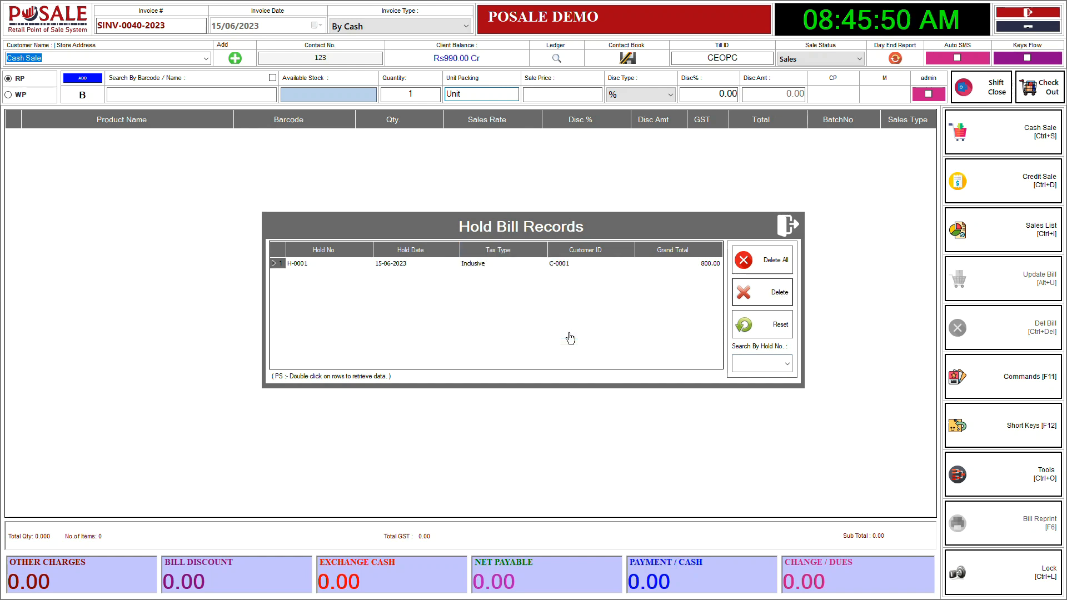
{"action": "left_click", "coordinate": [763, 257]}
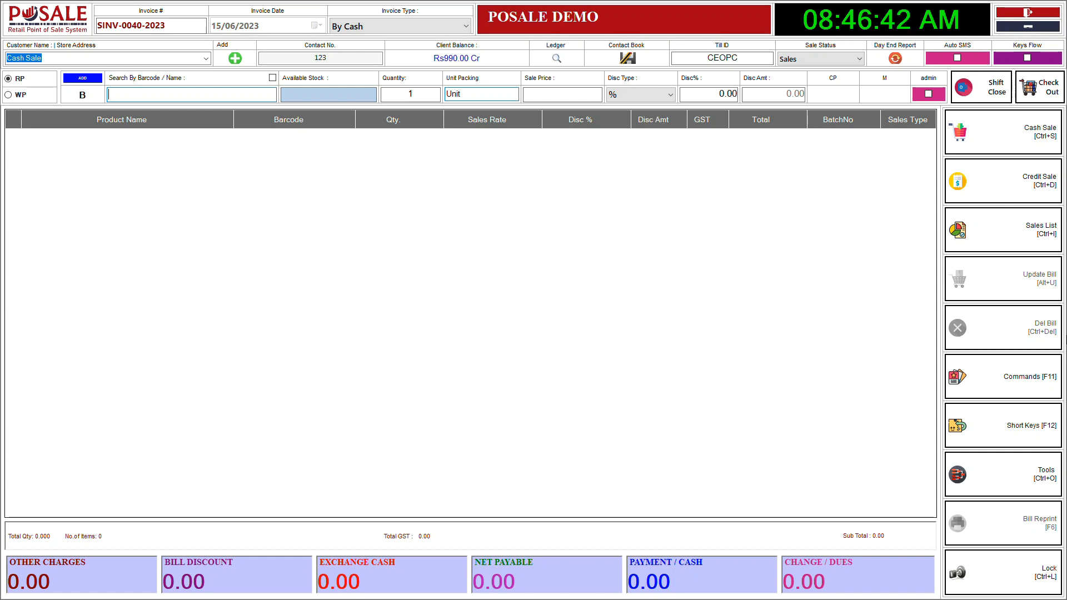
Leave the sales screen and review the contents of the saved Bachat Offer Bundle in the Product Bundle module
{"action": "left_click", "coordinate": [1038, 12]}
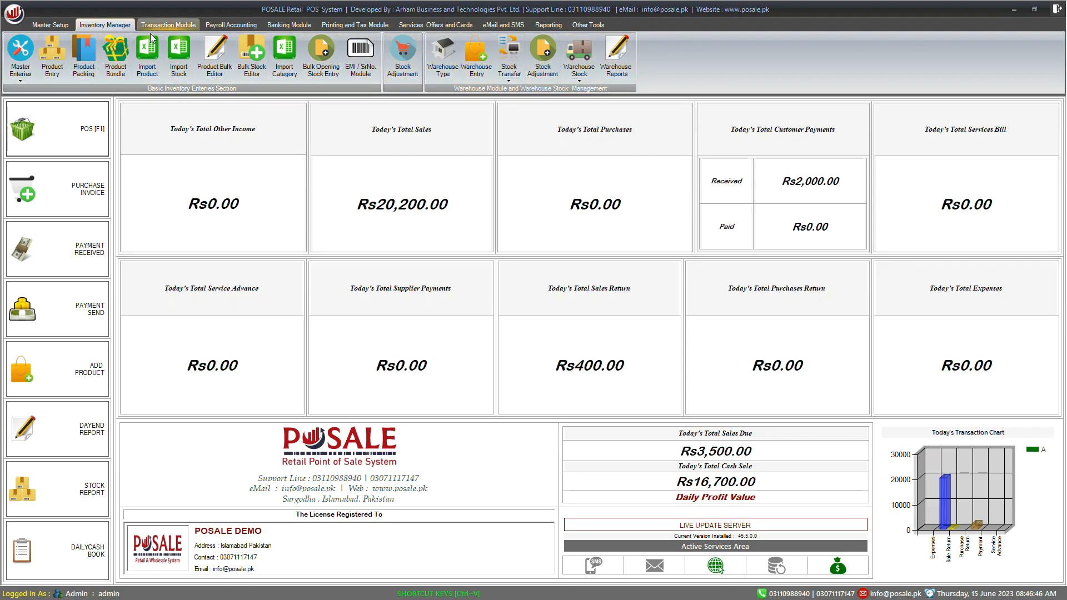
{"action": "left_click", "coordinate": [115, 56]}
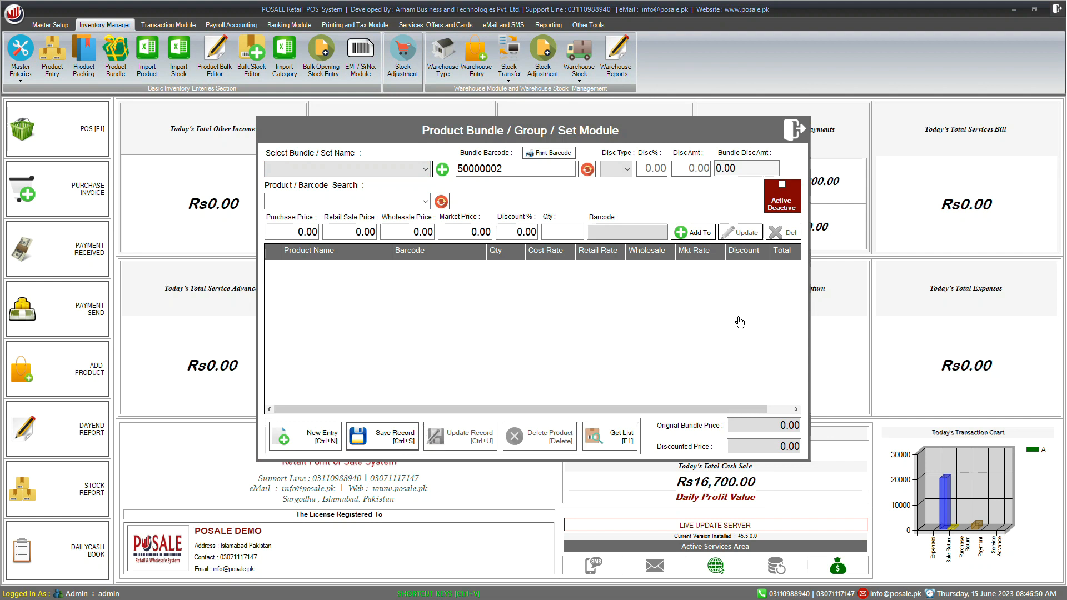
{"action": "left_click", "coordinate": [607, 439]}
{"action": "left_click", "coordinate": [555, 185]}
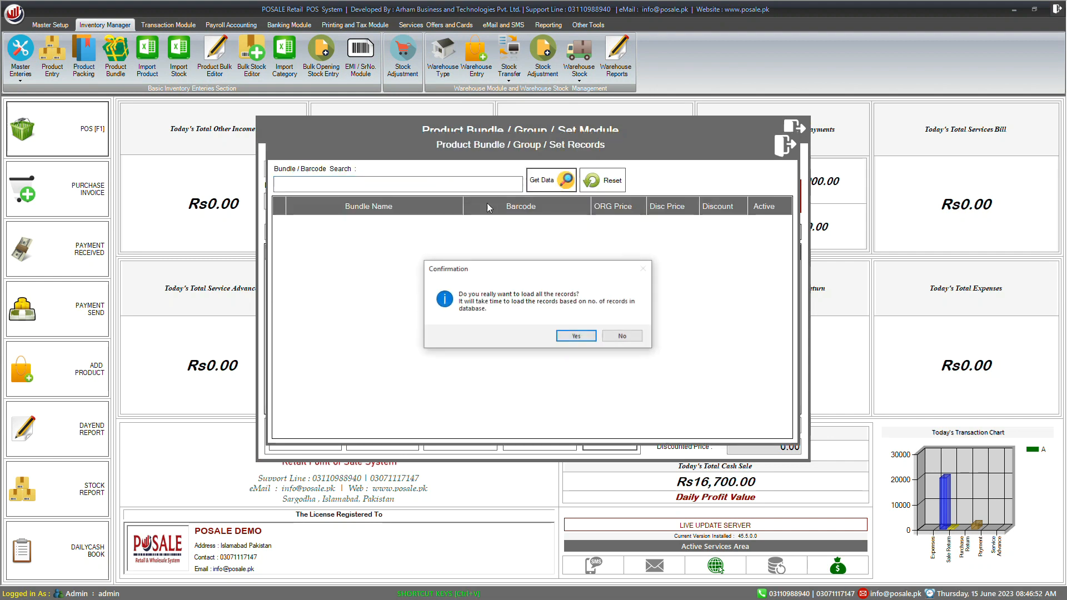
{"action": "left_click", "coordinate": [572, 334]}
{"action": "double_click", "coordinate": [415, 228]}
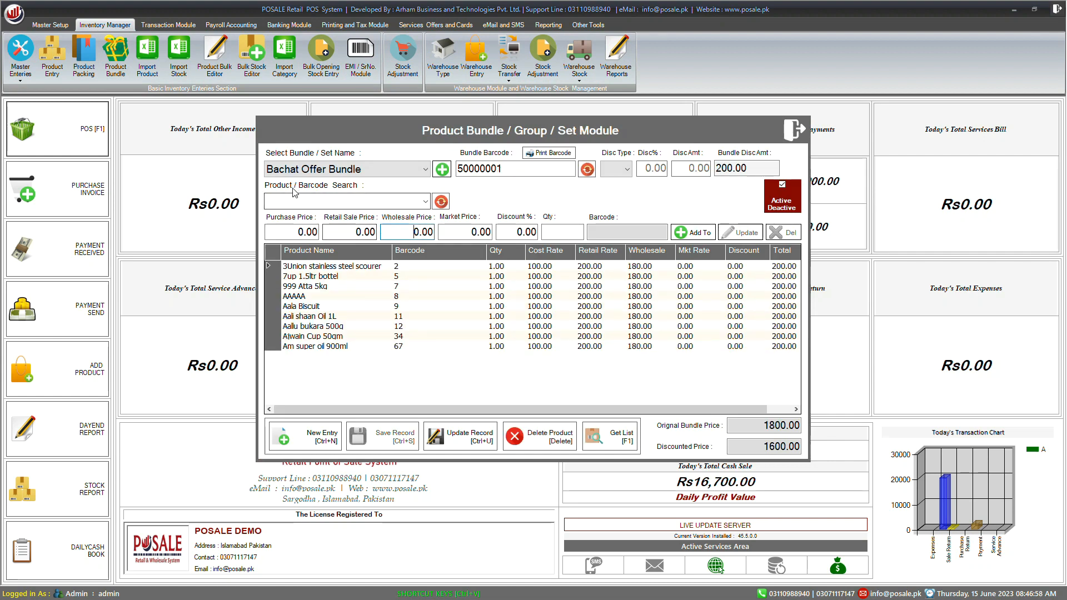
{"action": "left_click", "coordinate": [795, 130]}
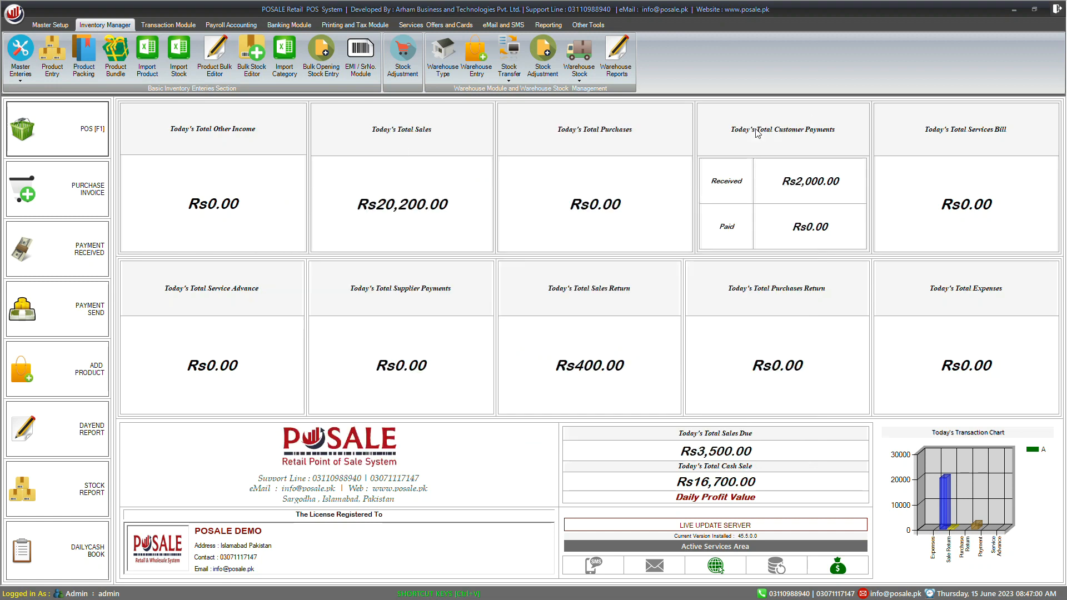
Return to the POS sales screen and look up the Bundle/Group shortcut in the shortcut key list
{"action": "left_click", "coordinate": [71, 121]}
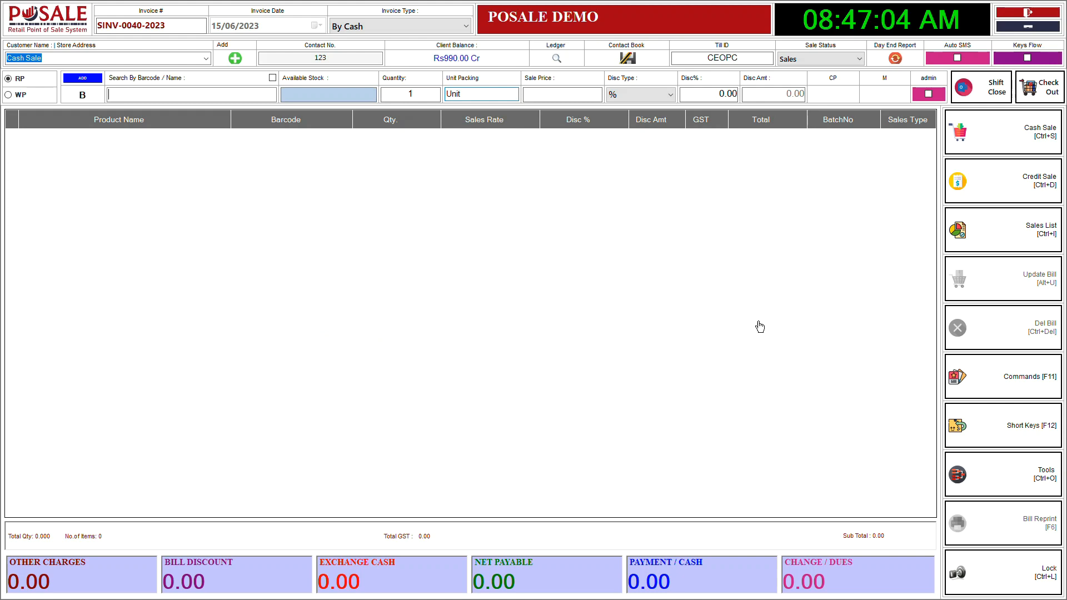
{"action": "left_click", "coordinate": [1016, 437]}
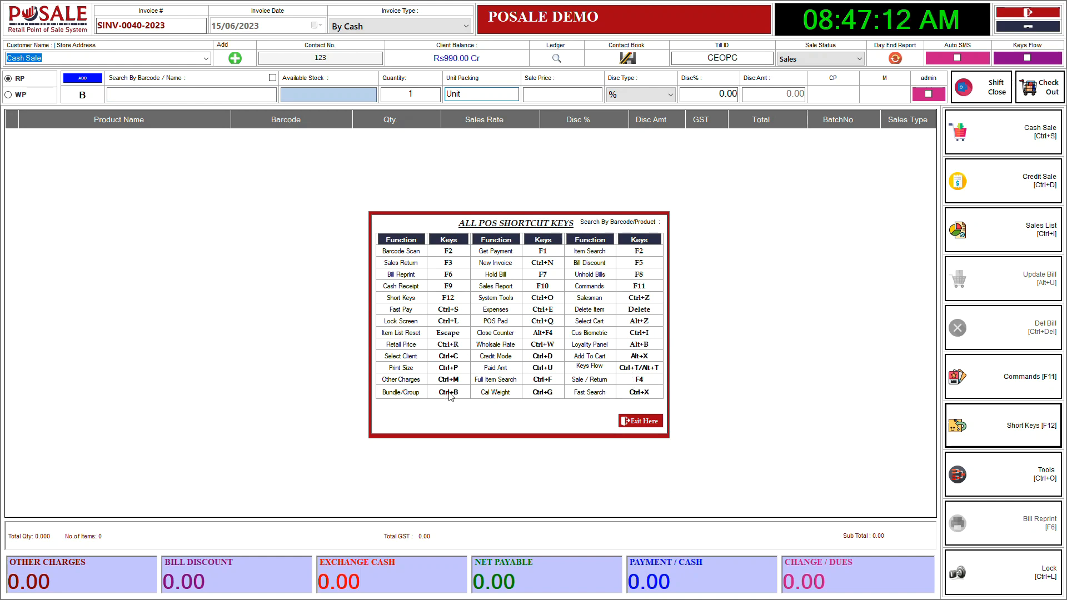
{"action": "left_click", "coordinate": [634, 421]}
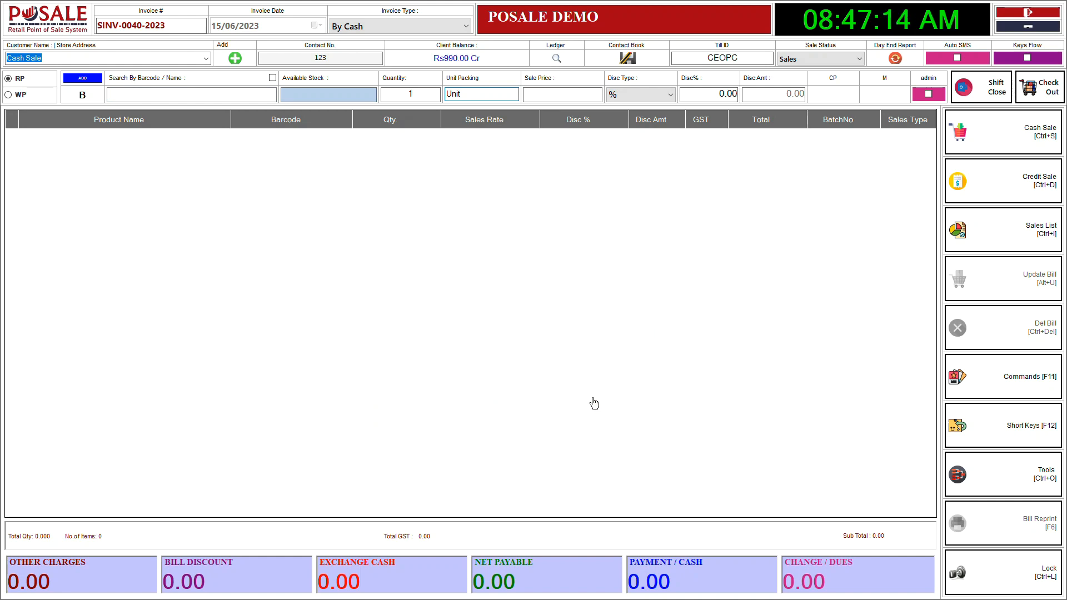
Search in bundle mode for "ba" and add the Bachat Offer Bundle to the bill
{"action": "left_click", "coordinate": [158, 93]}
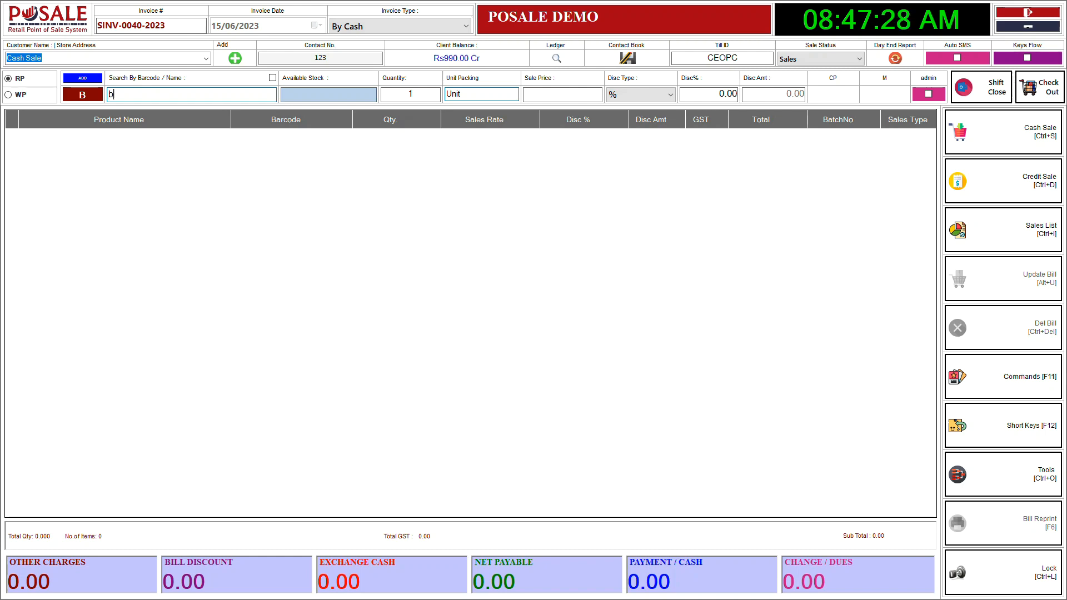
{"action": "type", "text": "a"}
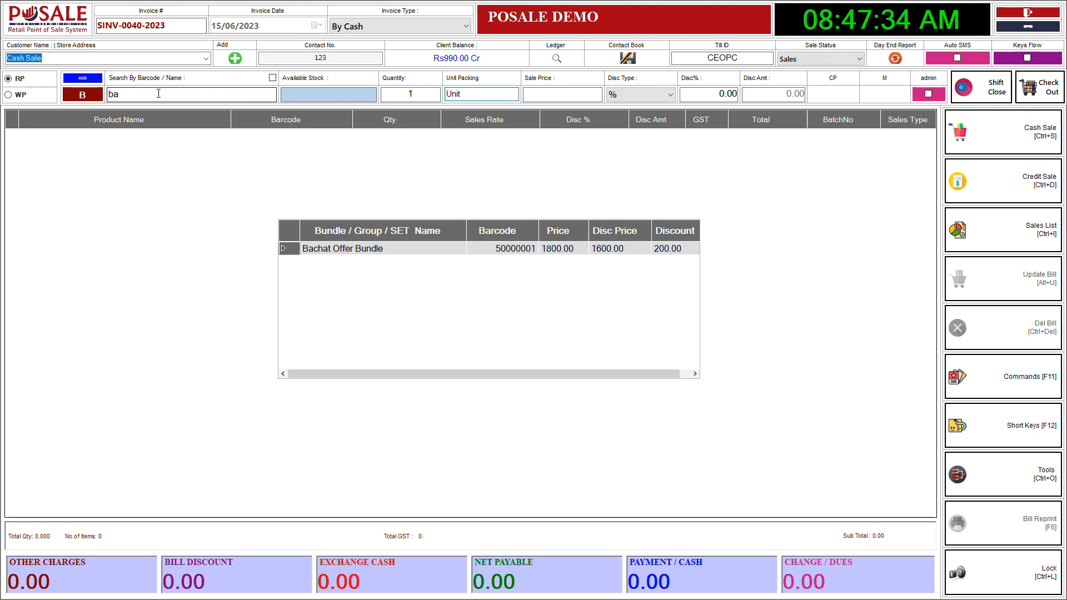
{"action": "key", "text": "Return"}
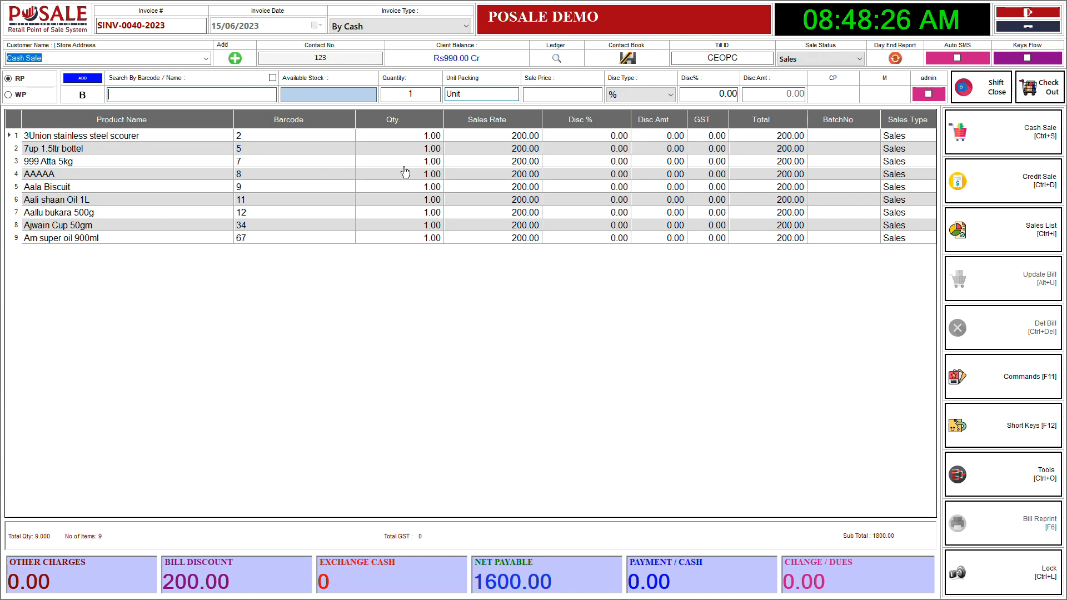
Save the bundle bill as a cash sale and review its receipt preview at 200% zoom
{"action": "key", "text": "ctrl+s"}
{"action": "left_click", "coordinate": [538, 334]}
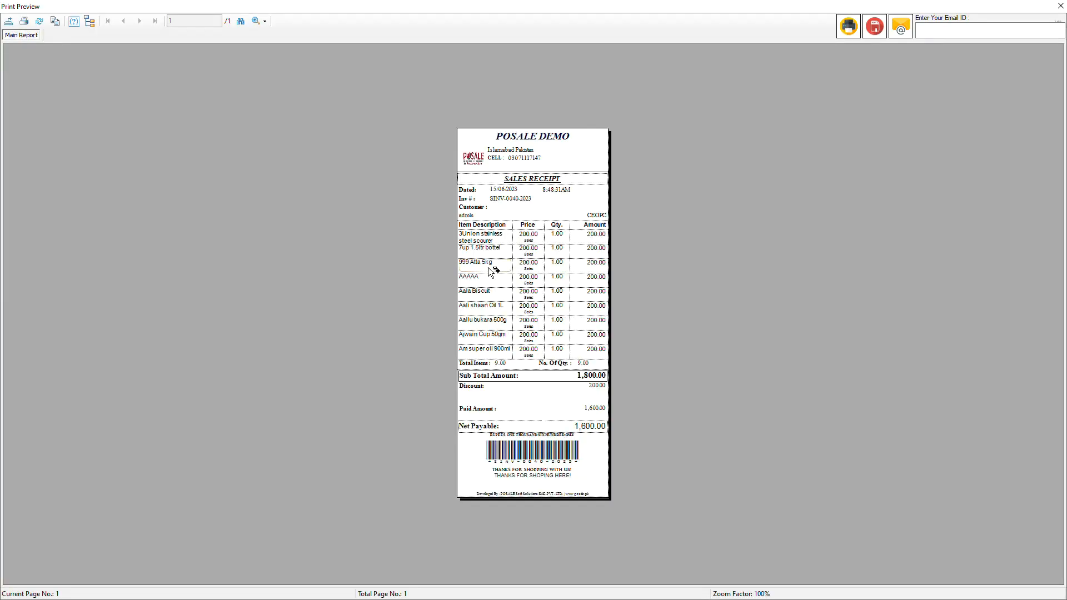
{"action": "left_click", "coordinate": [265, 21]}
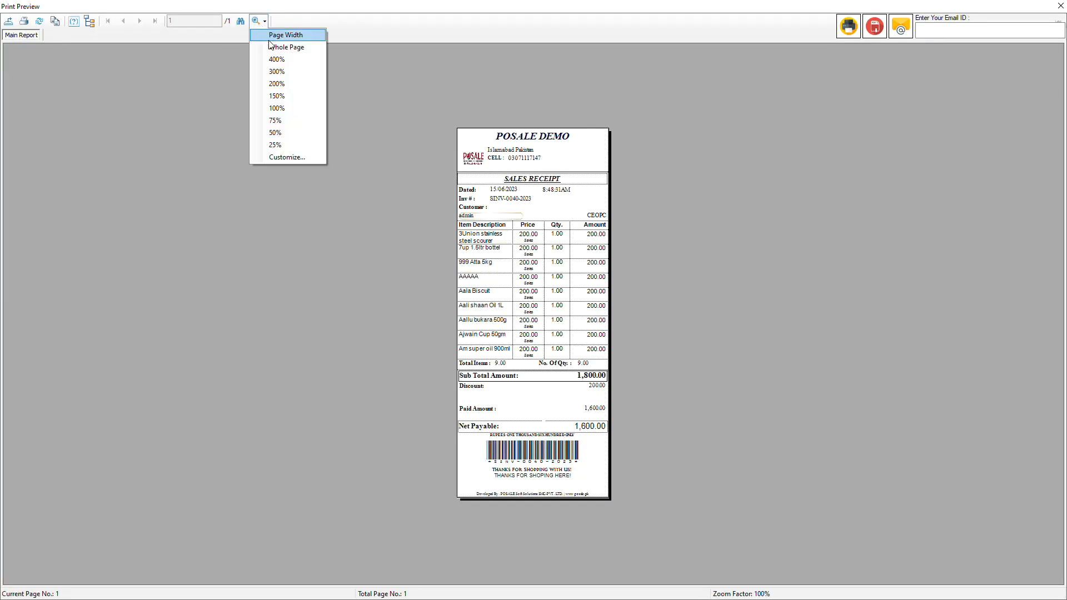
{"action": "left_click", "coordinate": [276, 88]}
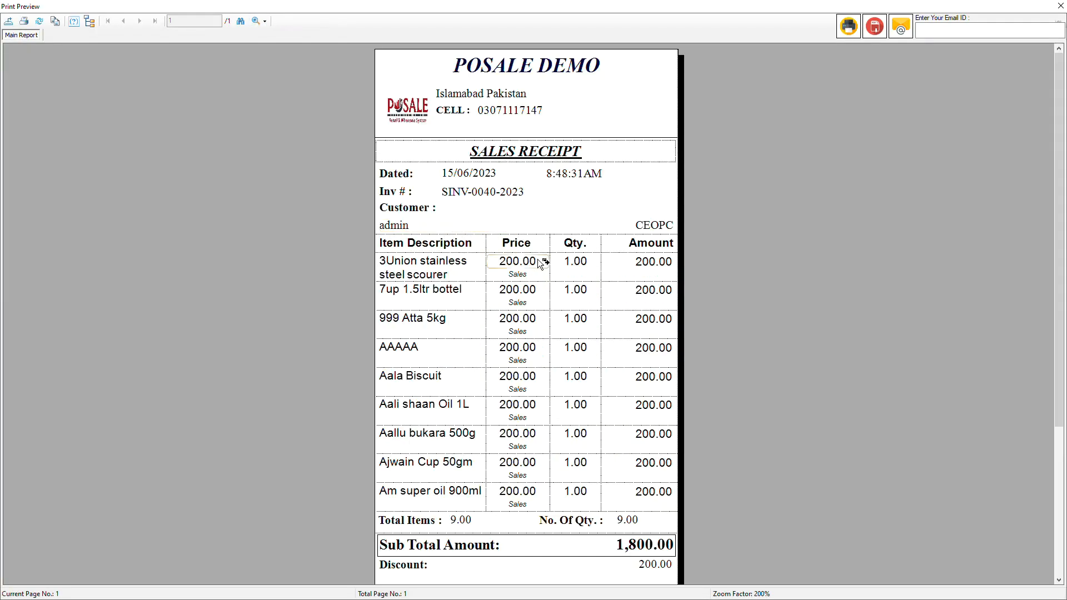
{"action": "scroll", "coordinate": [539, 264], "scroll_direction": "down", "scroll_amount": 5}
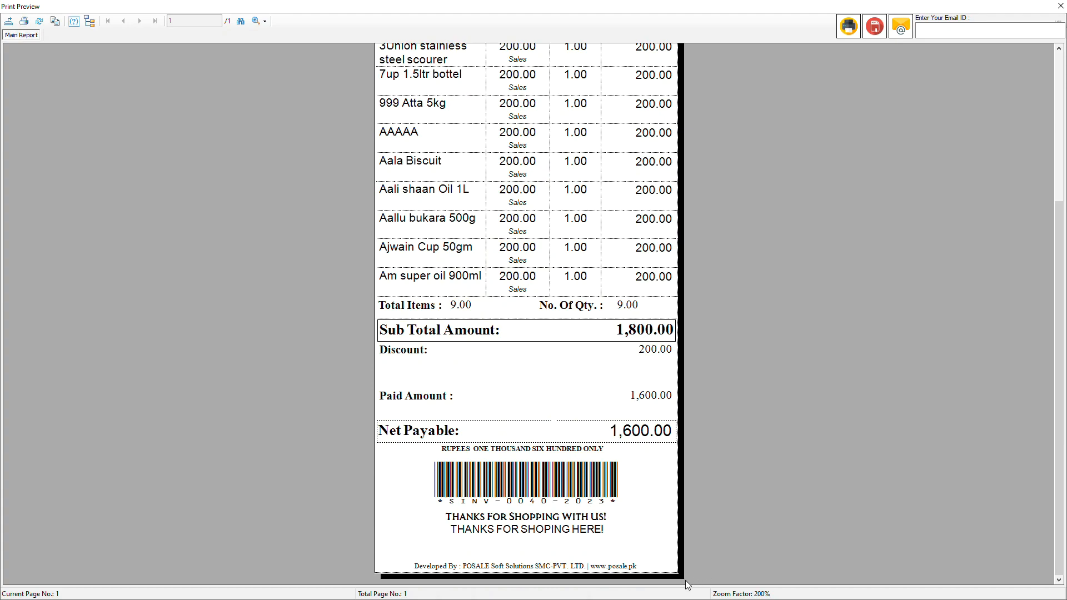
{"action": "key", "text": "Escape"}
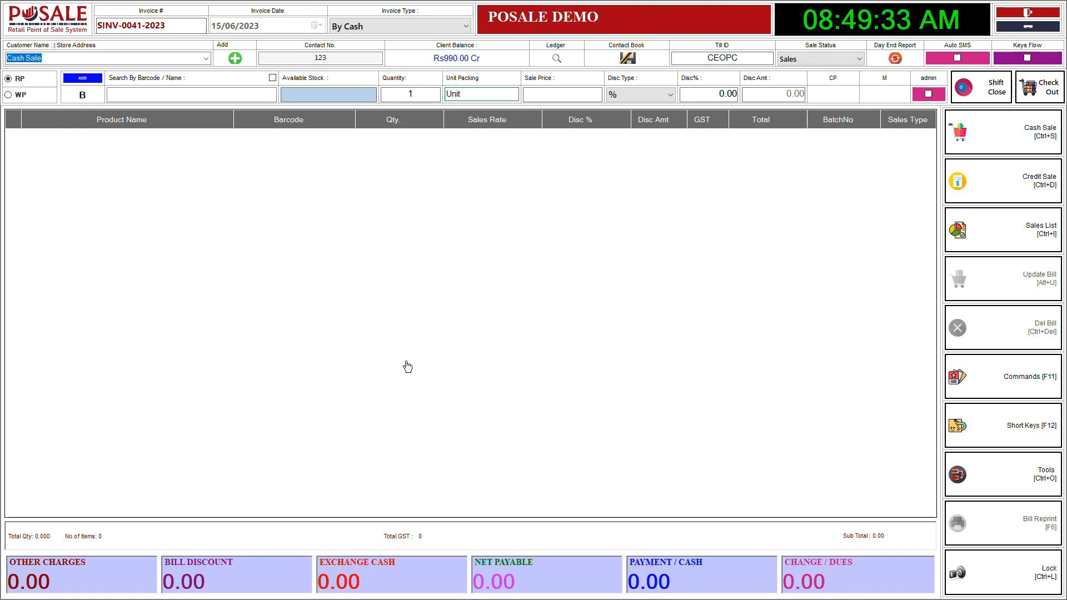
Search the products for "sugar" and select Sugar pck 1kg as the item to sell
{"action": "left_click", "coordinate": [253, 98]}
{"action": "type", "text": "s"}
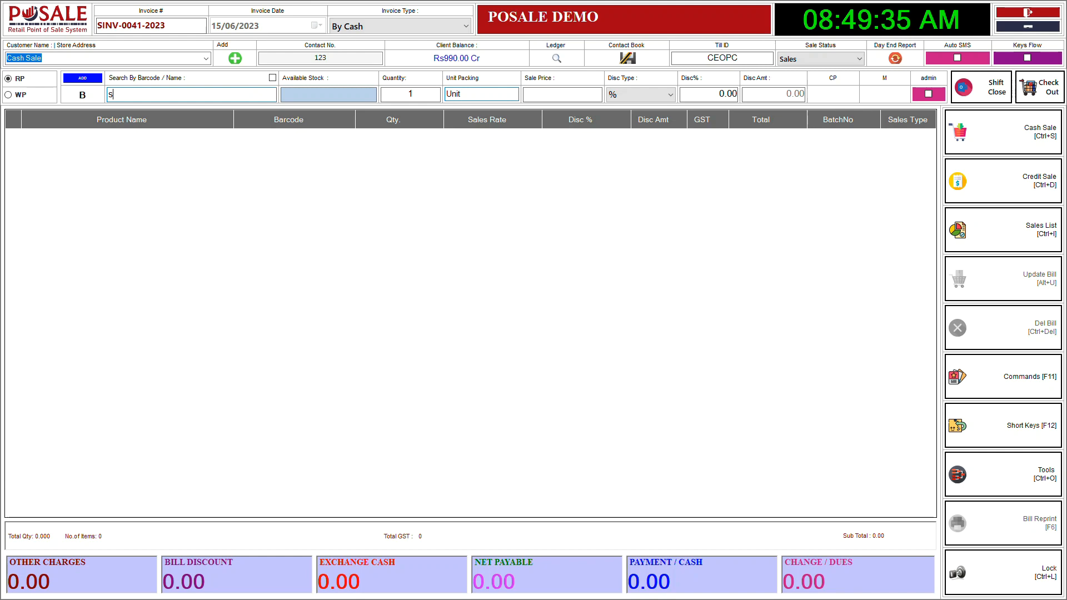
{"action": "type", "text": "ugar"}
{"action": "key", "text": "Down"}
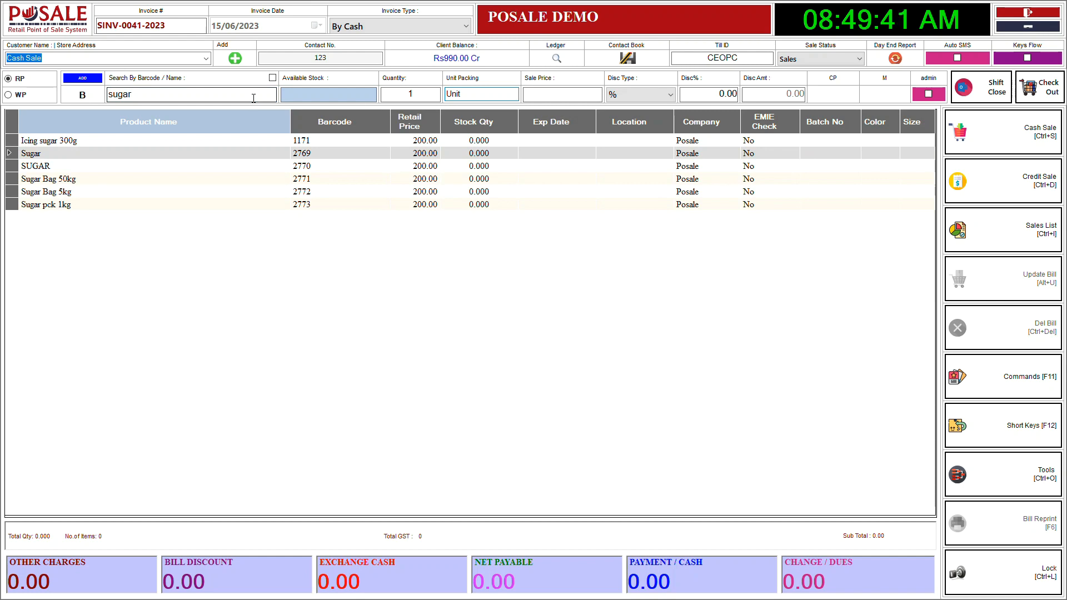
{"action": "key", "text": "Down"}
{"action": "key", "text": "Down"}
{"action": "key", "text": "Down"}
{"action": "key", "text": "Down"}
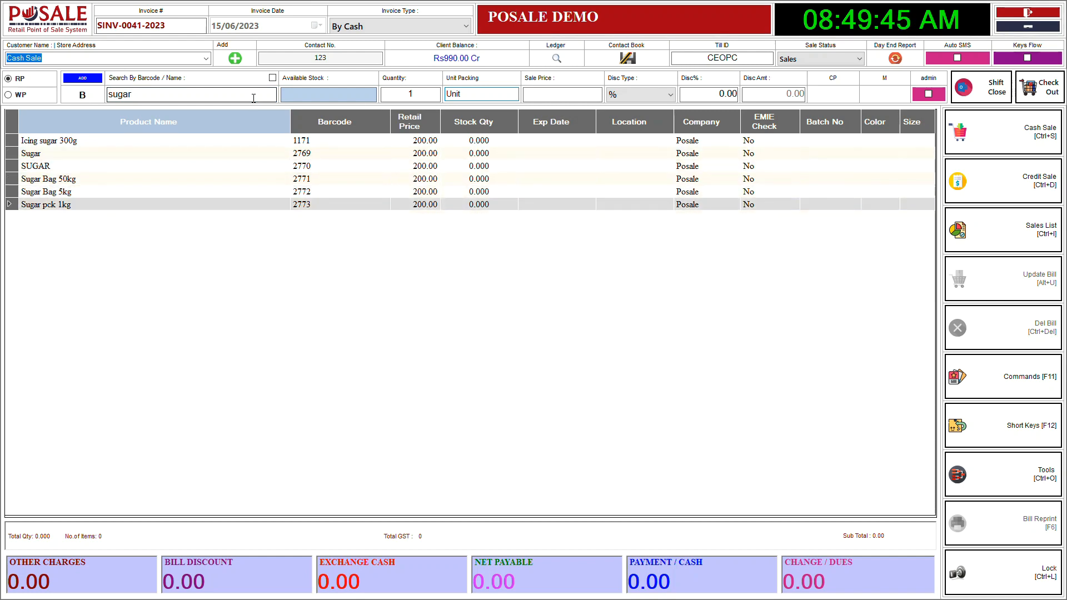
{"action": "key", "text": "Return"}
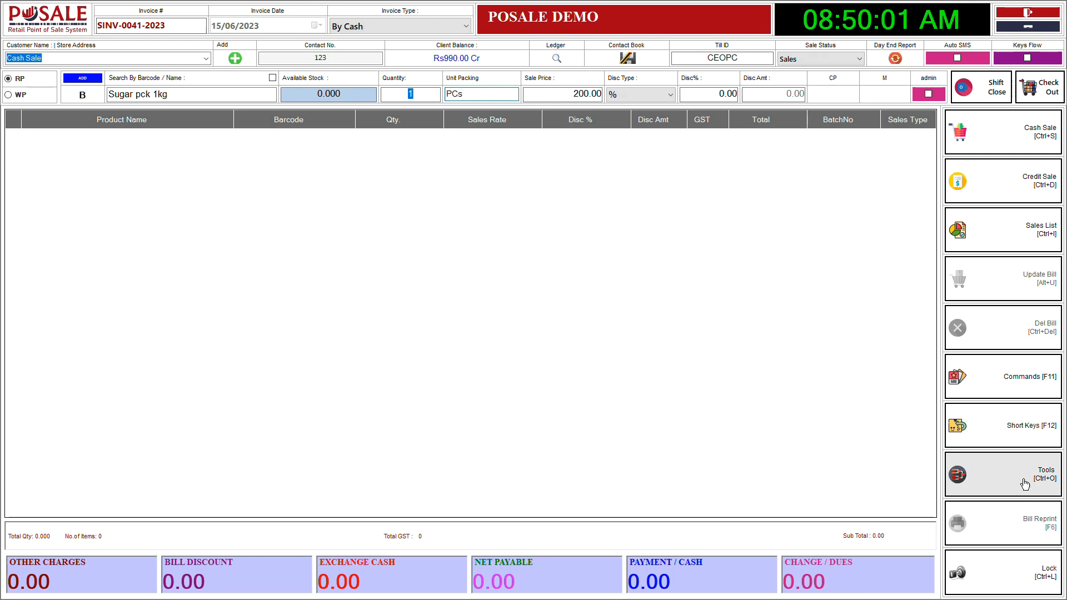
Look up the Cal Weight shortcut and use that calculator to add Sugar pck 1kg to the bill for an amount of 50
{"action": "left_click", "coordinate": [1019, 443]}
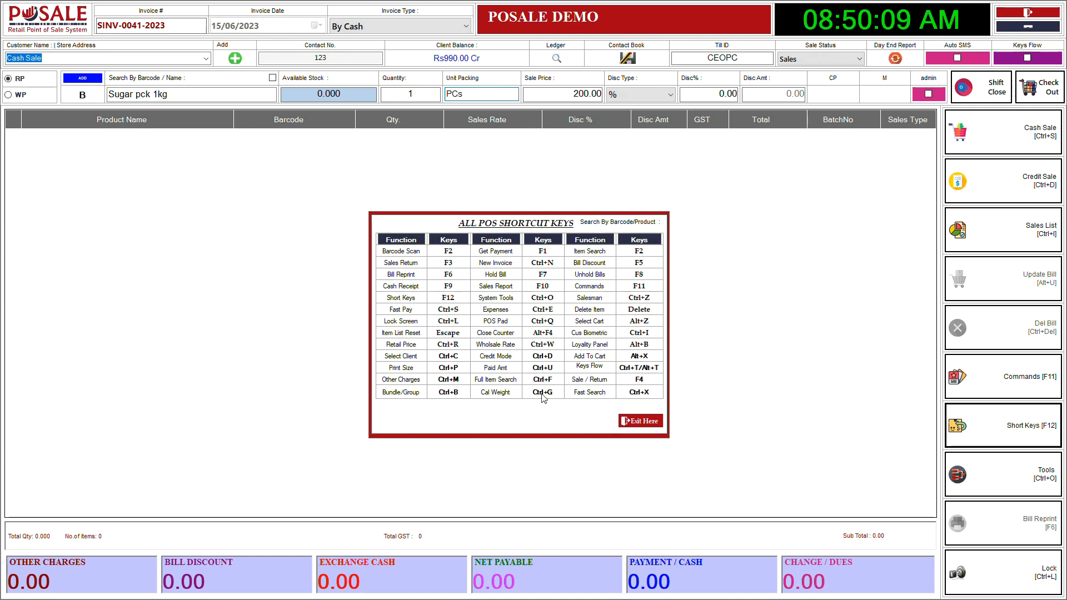
{"action": "left_click", "coordinate": [641, 423]}
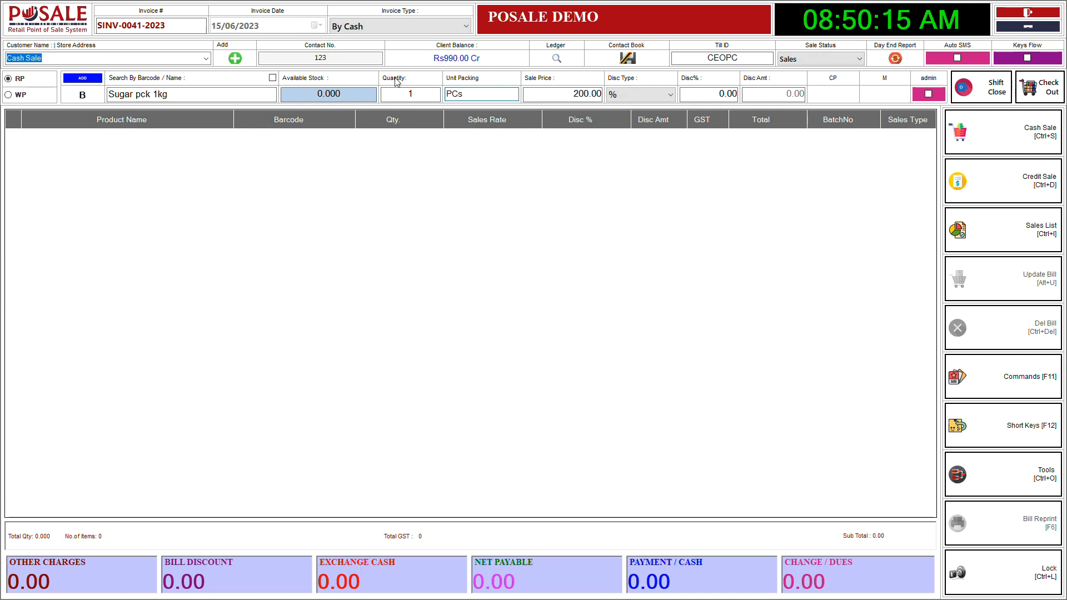
{"action": "key", "text": "ctrl+w"}
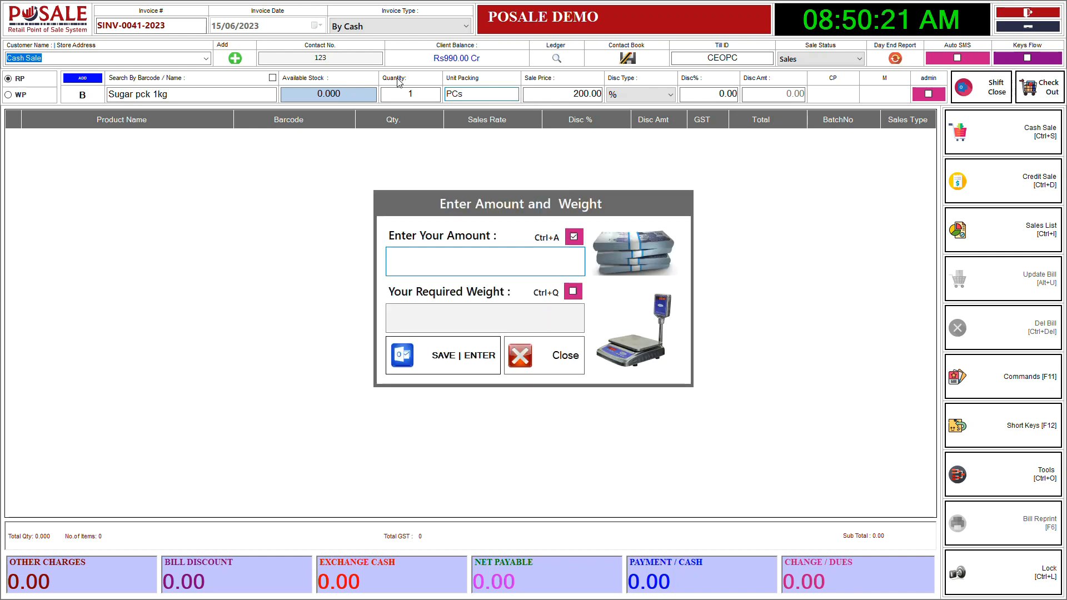
{"action": "type", "text": "50"}
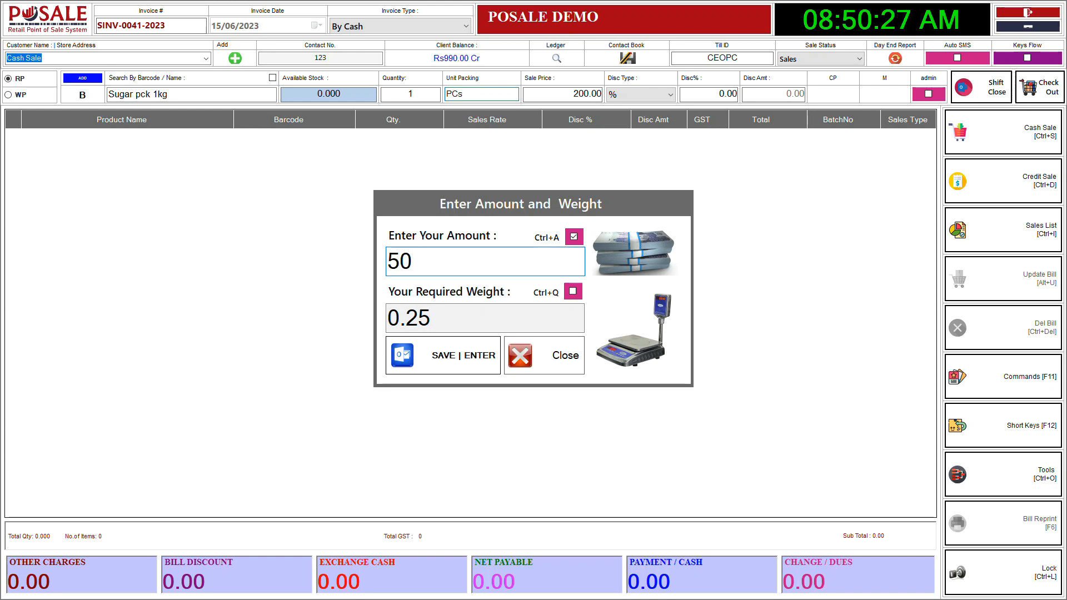
{"action": "key", "text": "Return"}
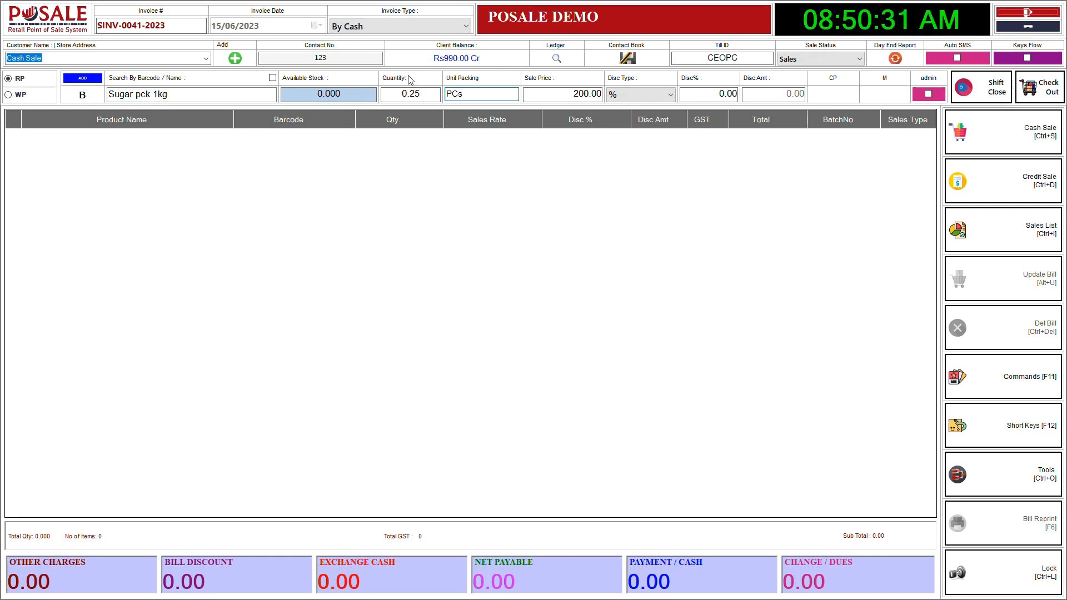
{"action": "key", "text": "Return"}
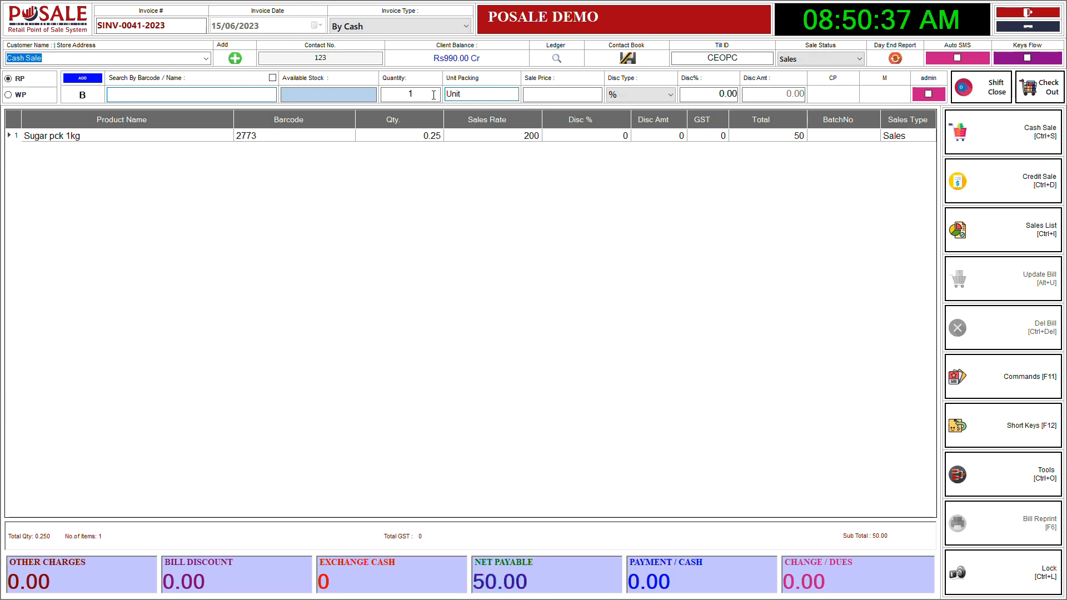
{"action": "type", "text": "sugar"}
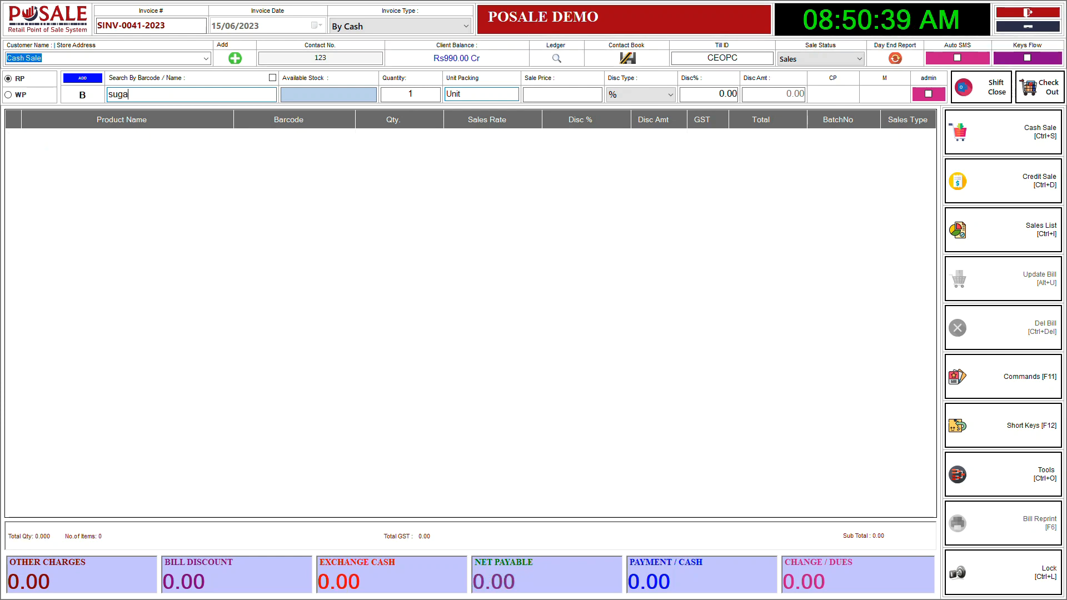
{"action": "key", "text": "Down"}
{"action": "key", "text": "Down"}
{"action": "key", "text": "Down"}
{"action": "key", "text": "Down"}
{"action": "key", "text": "Down"}
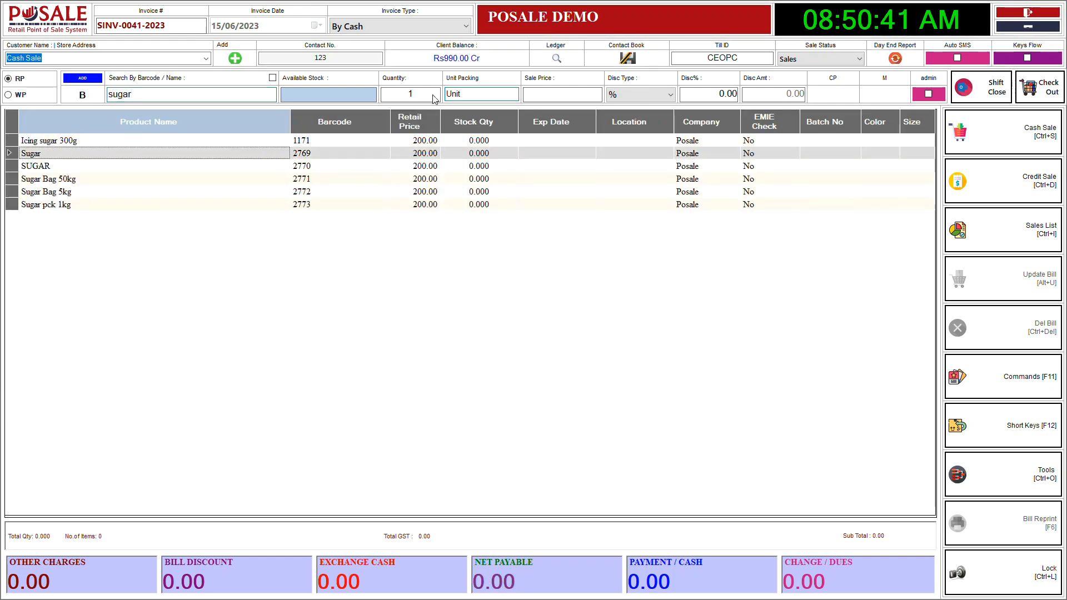
{"action": "key", "text": "Return"}
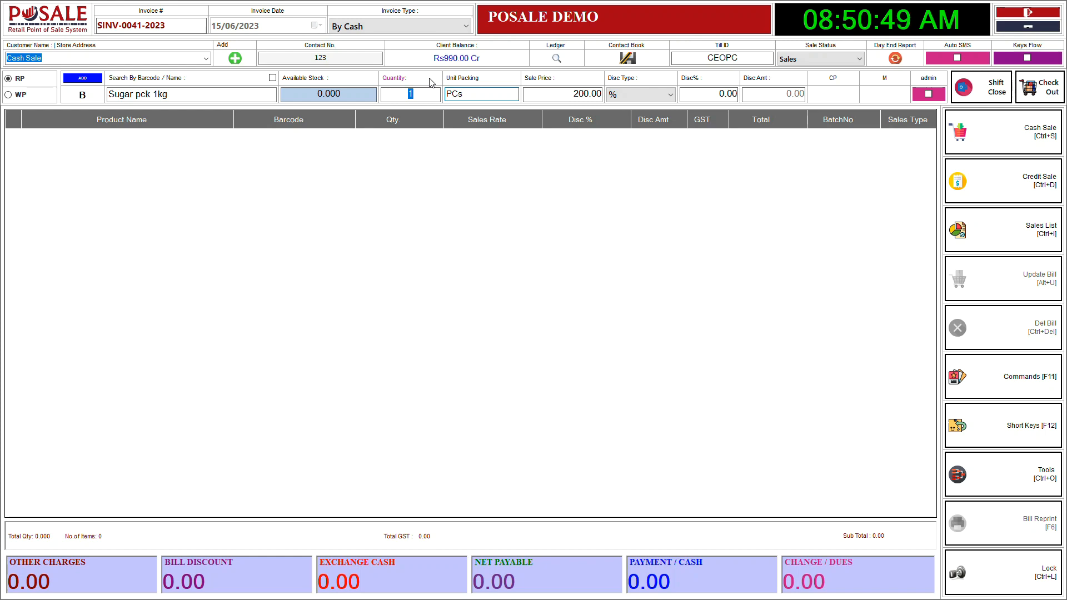
{"action": "key", "text": "Return"}
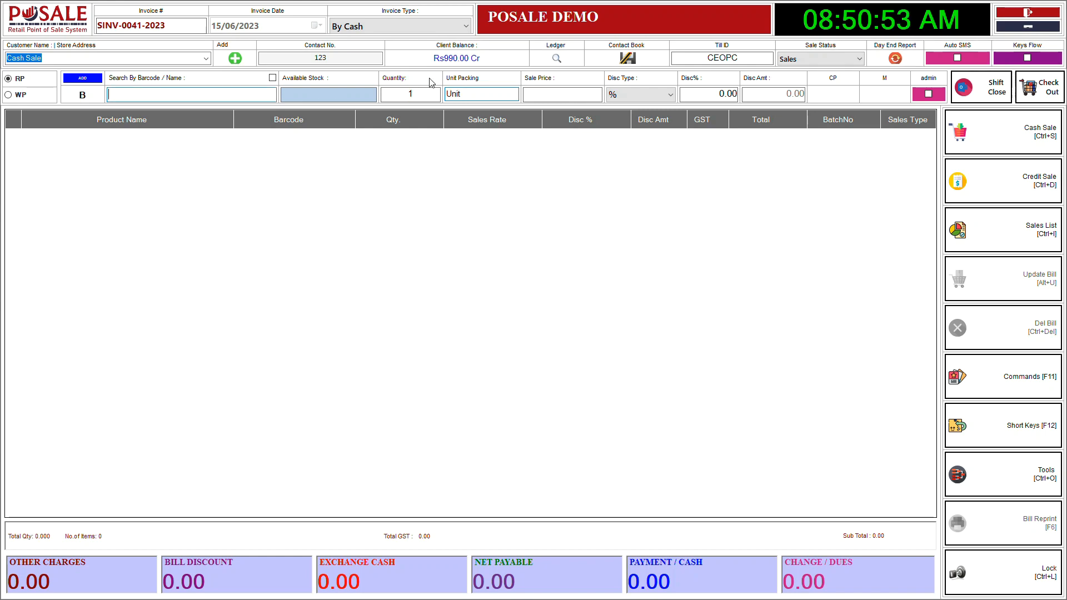
Add the products with barcodes 2 (quantity 2), 4, 5, 67, 89, 34 and 56 to the bill
{"action": "type", "text": "2"}
{"action": "key", "text": "Return"}
{"action": "type", "text": "4"}
{"action": "key", "text": "Return"}
{"action": "type", "text": "5"}
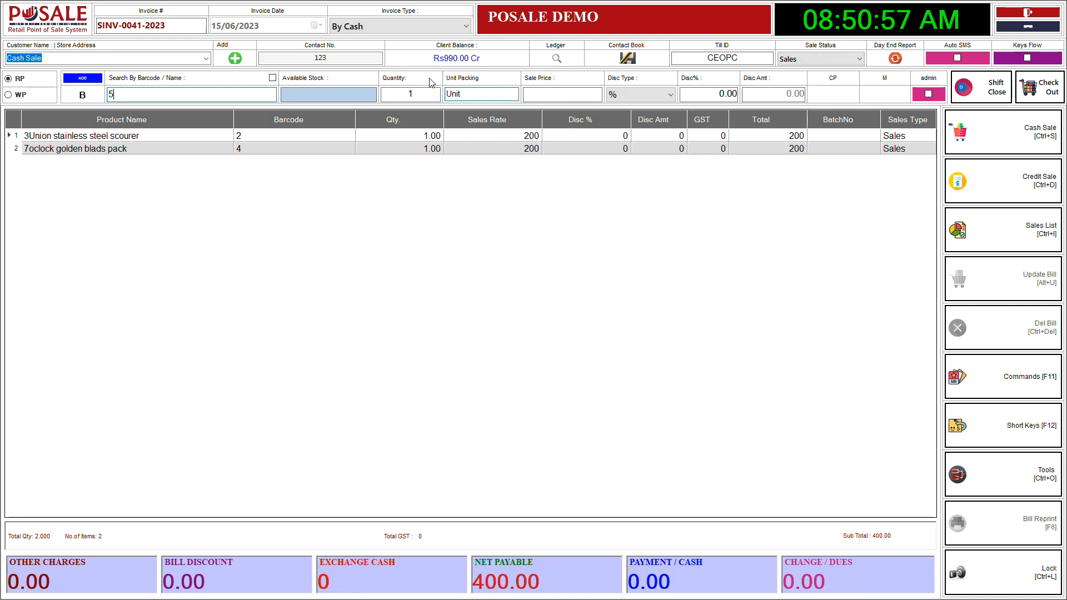
{"action": "key", "text": "Return"}
{"action": "type", "text": "67"}
{"action": "key", "text": "Return"}
{"action": "type", "text": "89"}
{"action": "key", "text": "Return"}
{"action": "type", "text": "34"}
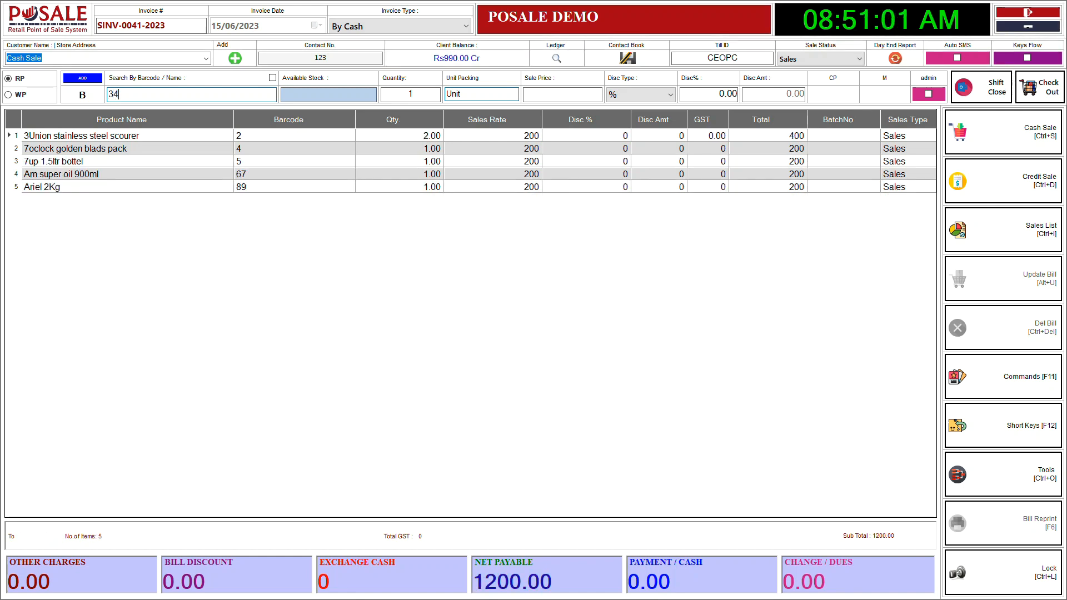
{"action": "key", "text": "Return"}
{"action": "type", "text": "56"}
{"action": "key", "text": "Return"}
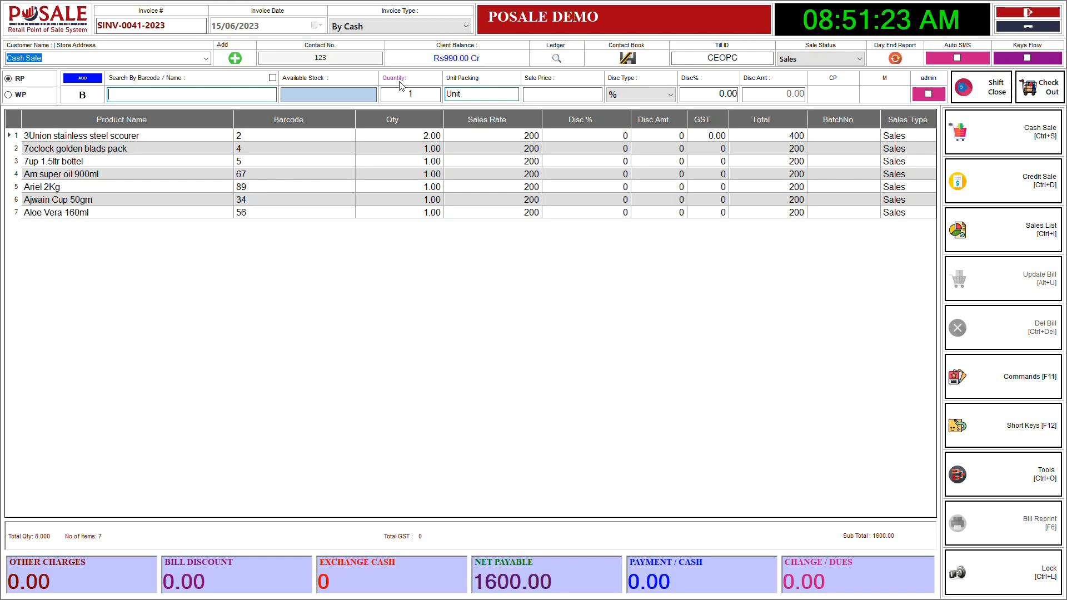
Search for "sugar" and select Sugar pck 1kg as the next item for the bill
{"action": "type", "text": "s"}
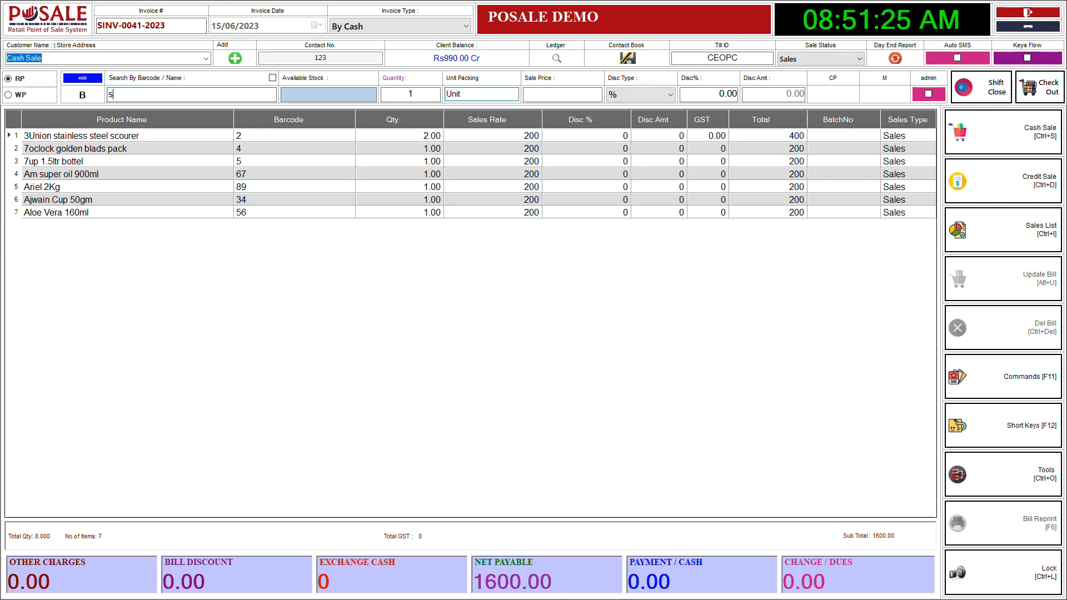
{"action": "type", "text": "ugar"}
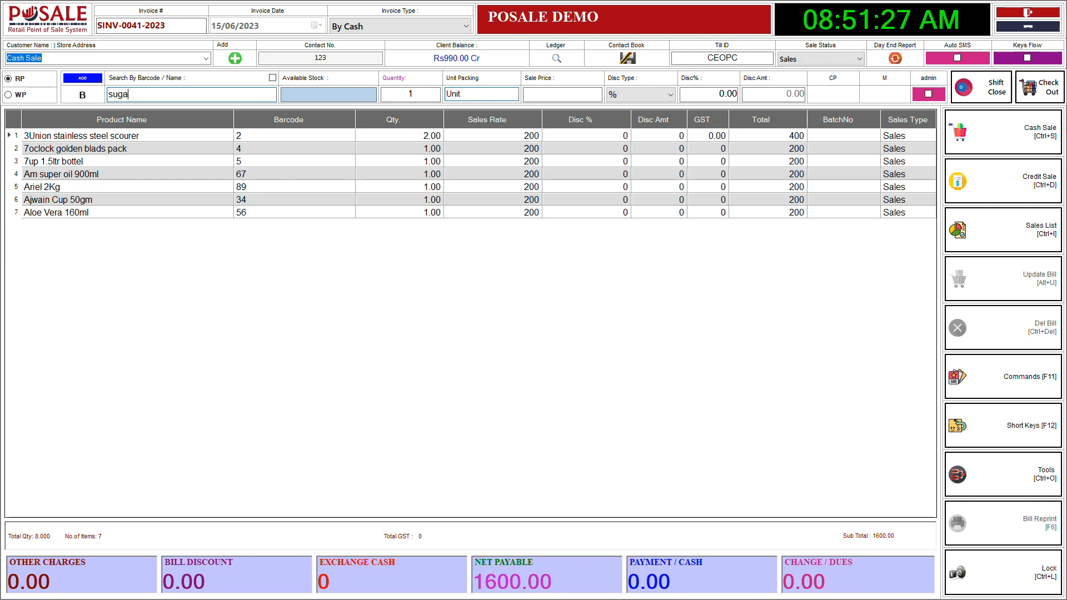
{"action": "key", "text": "Down"}
{"action": "key", "text": "Down"}
{"action": "key", "text": "Down"}
{"action": "key", "text": "Down"}
{"action": "key", "text": "Down"}
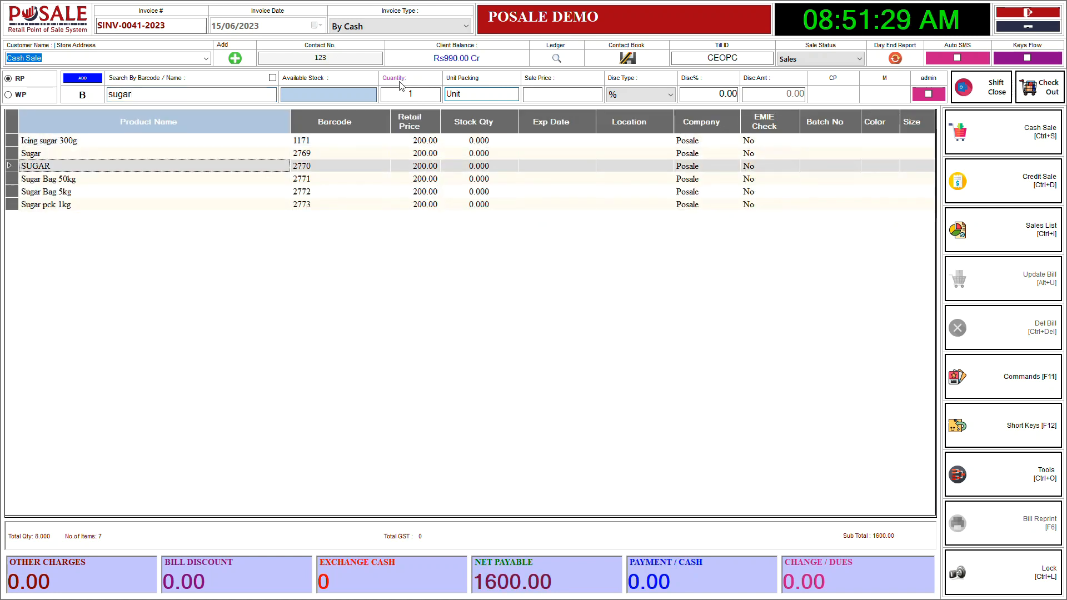
{"action": "key", "text": "Return"}
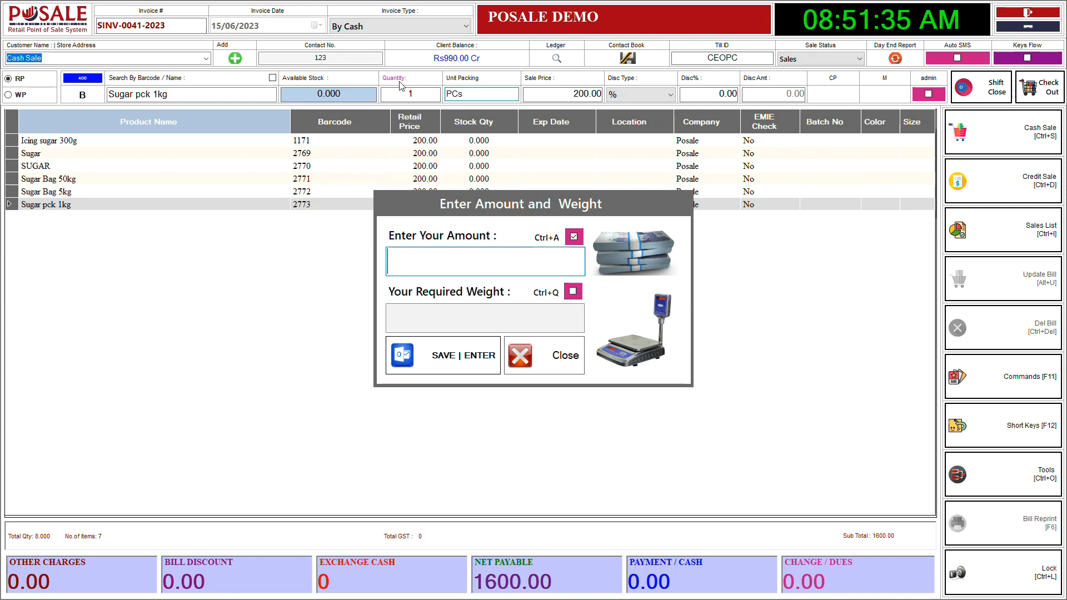
Calculate by required weight with 500 and add the resulting quantity of Sugar pck 1kg to the bill
{"action": "key", "text": "ctrl+q"}
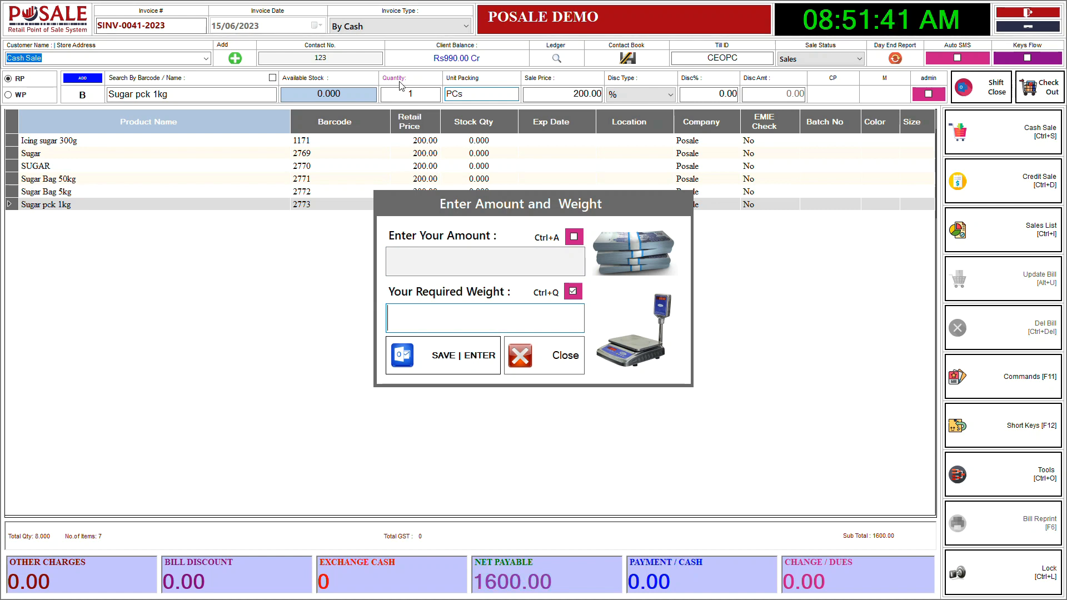
{"action": "type", "text": "500"}
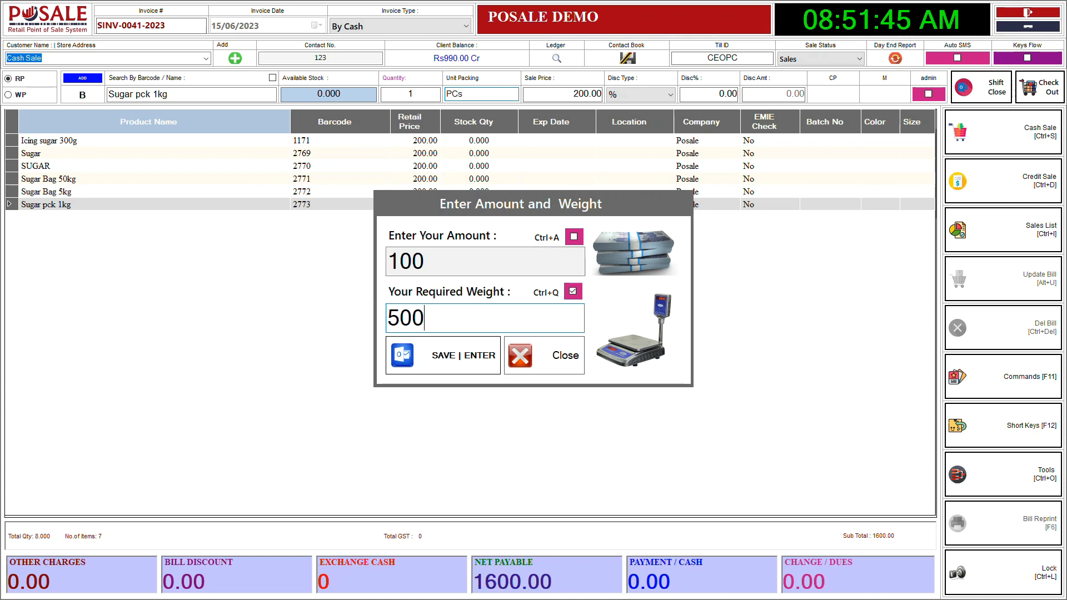
{"action": "key", "text": "Return"}
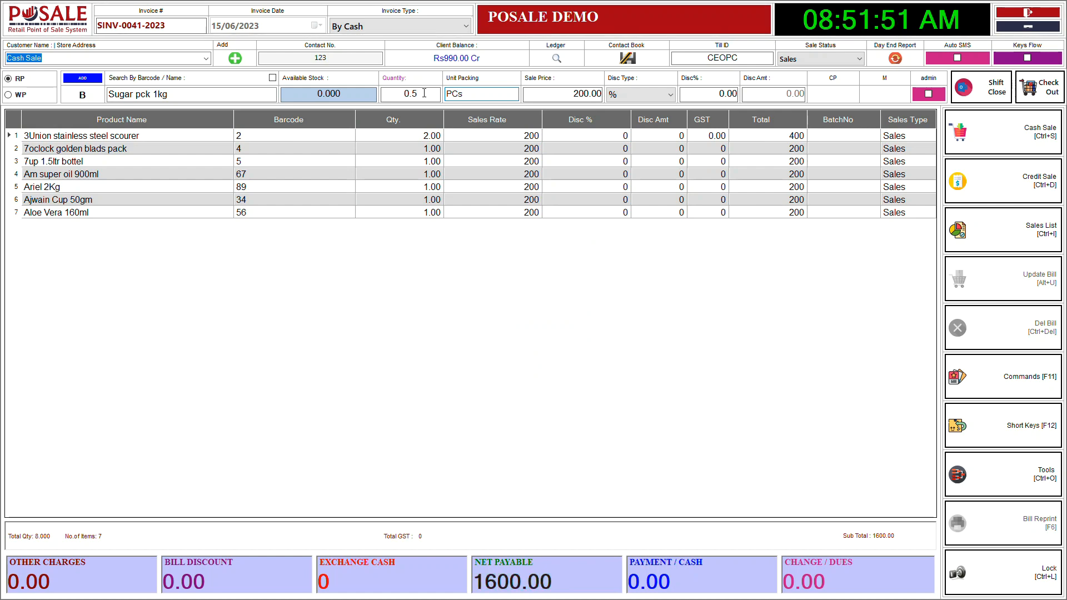
{"action": "key", "text": "Return"}
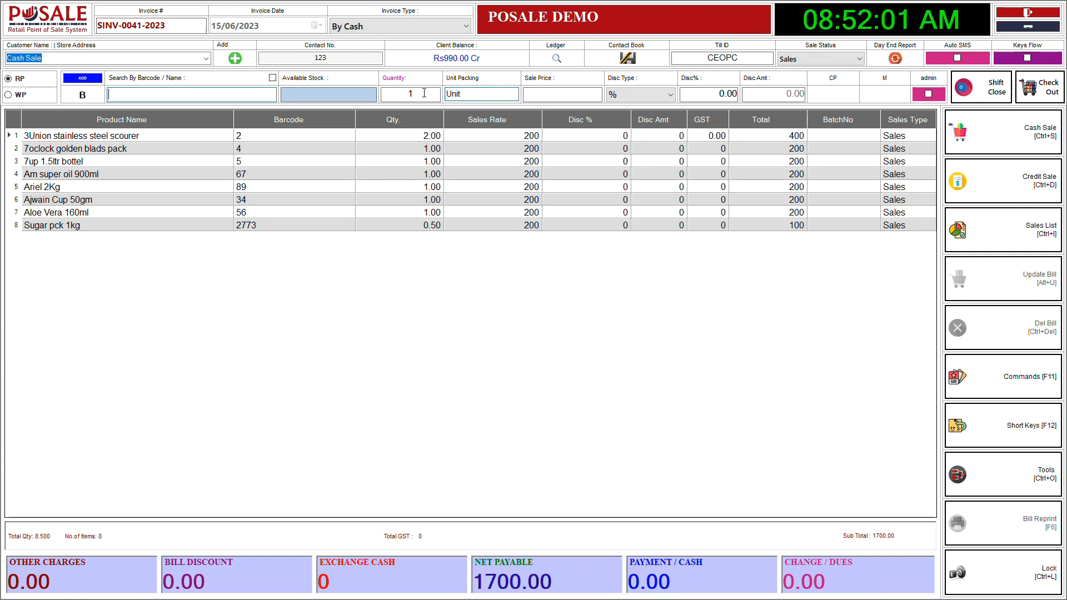
Search for "sugar", select the SUGAR product with barcode 2770 and open the amount and weight calculation for it
{"action": "type", "text": "sugar"}
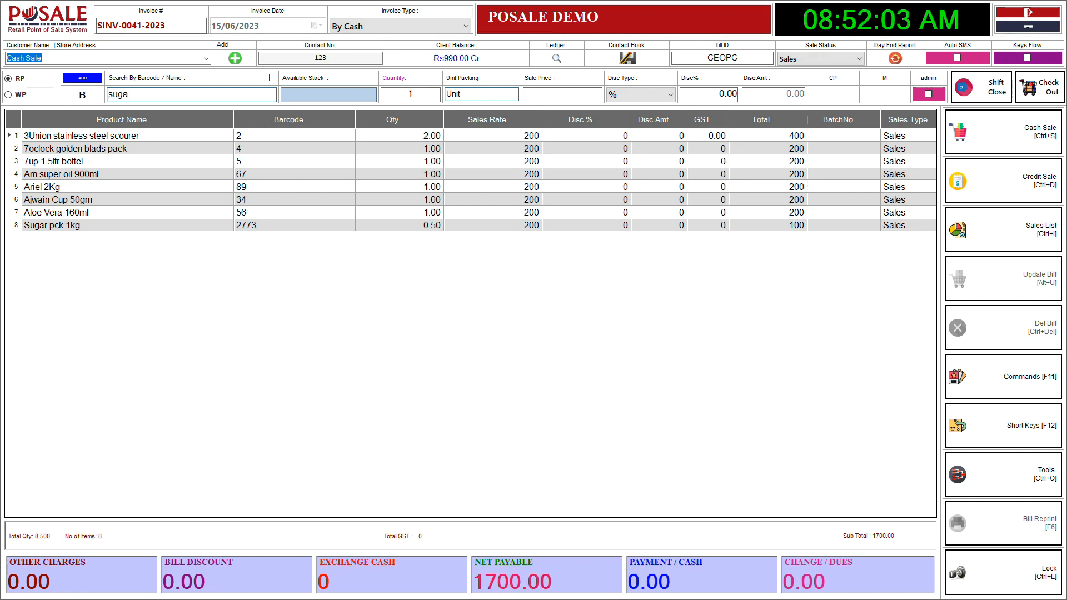
{"action": "key", "text": "Down"}
{"action": "key", "text": "Down"}
{"action": "key", "text": "Down"}
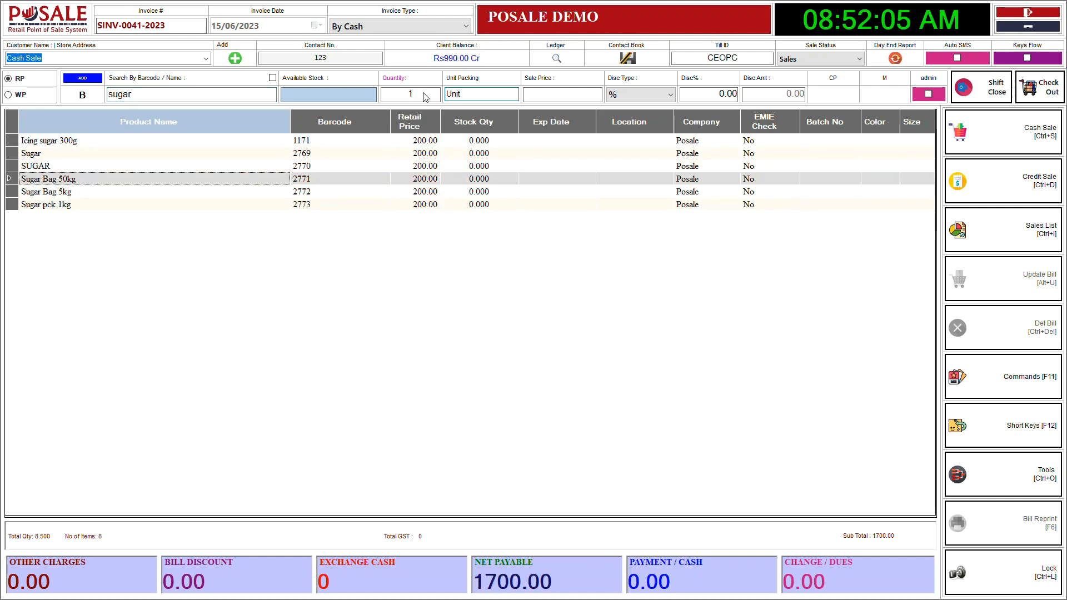
{"action": "key", "text": "Up"}
{"action": "key", "text": "Up"}
{"action": "key", "text": "Up"}
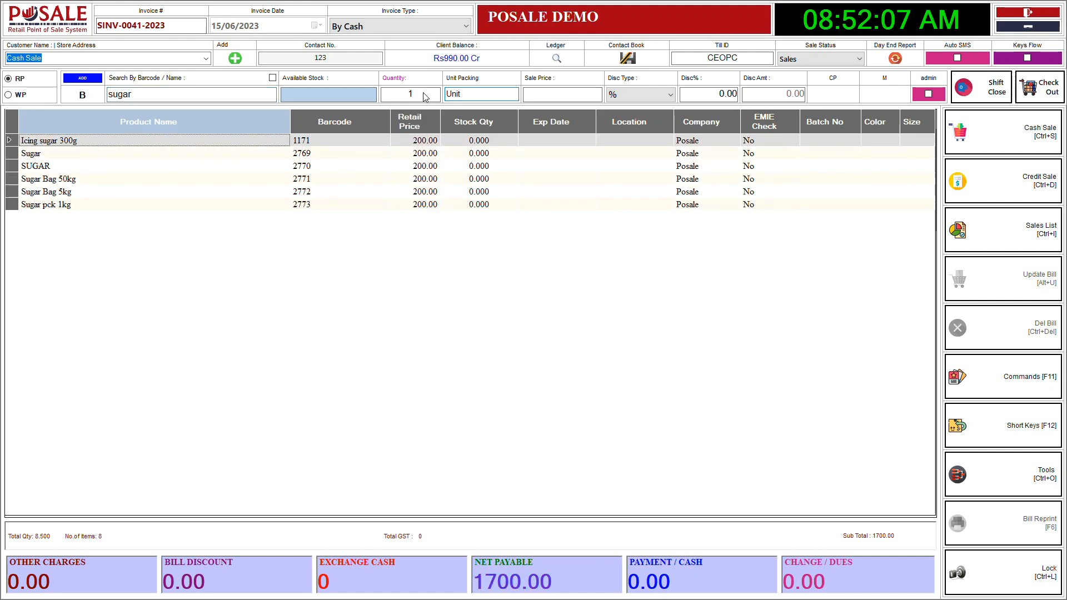
{"action": "key", "text": "Down"}
{"action": "key", "text": "Down"}
{"action": "key", "text": "Return"}
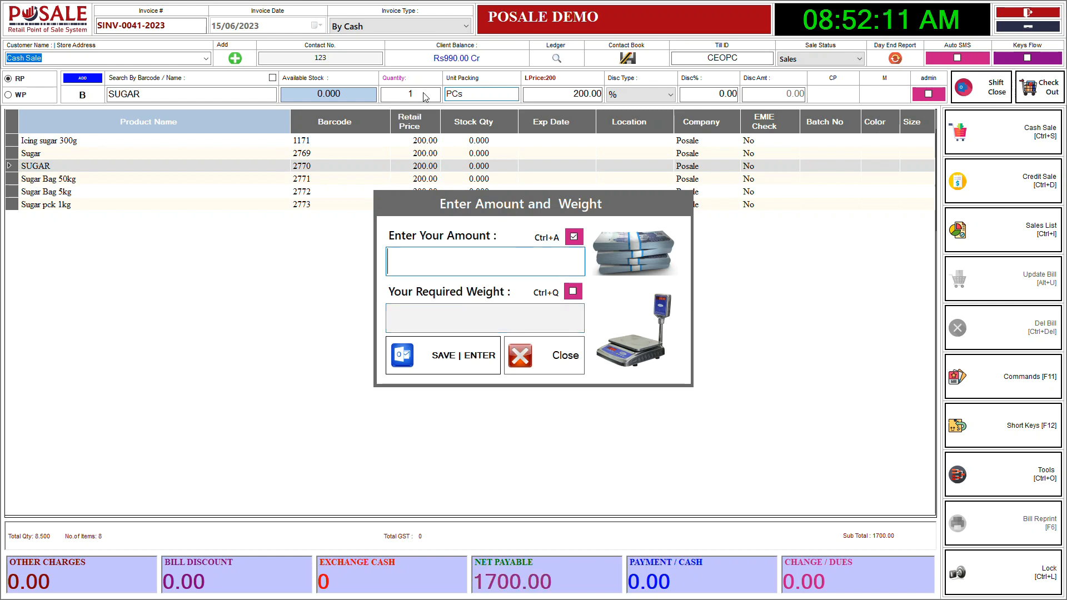
Calculate by amount with 80 and add the resulting quantity of SUGAR to the bill
{"action": "key", "text": "ctrl+q"}
{"action": "key", "text": "ctrl+a"}
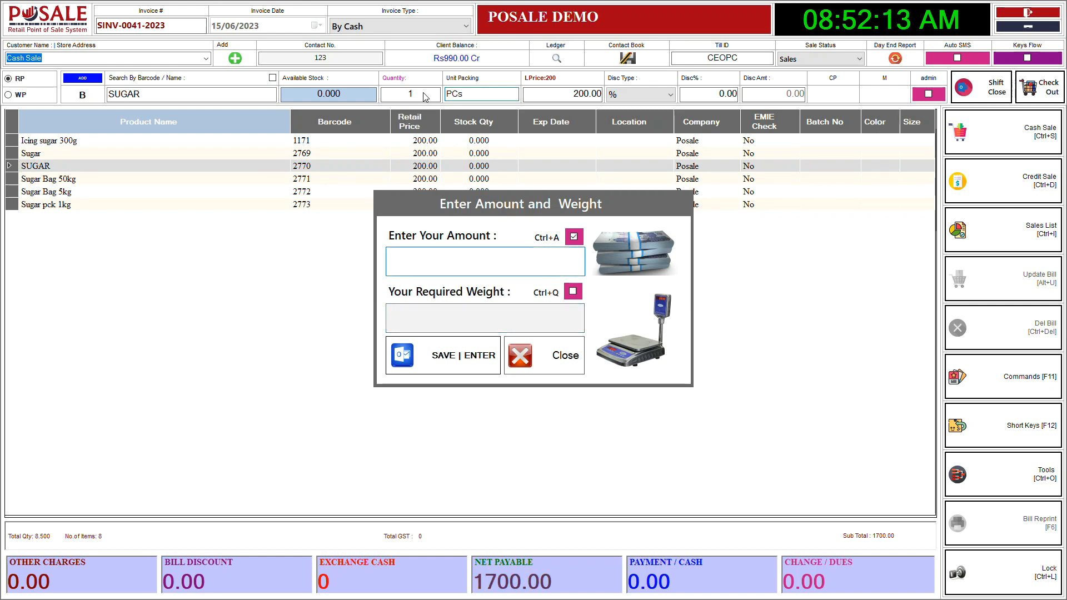
{"action": "type", "text": "80"}
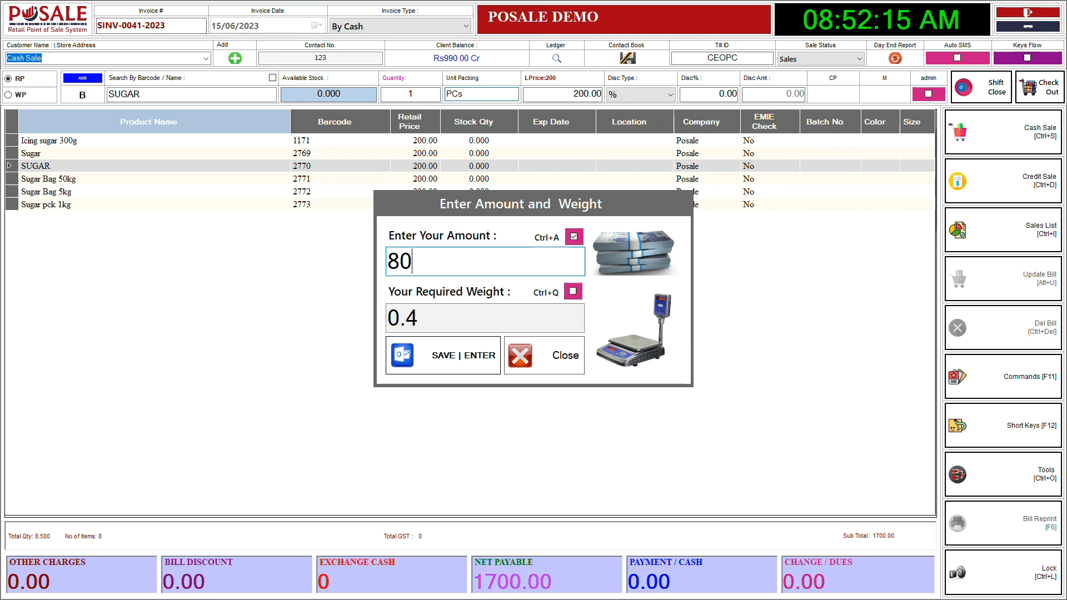
{"action": "key", "text": "Return"}
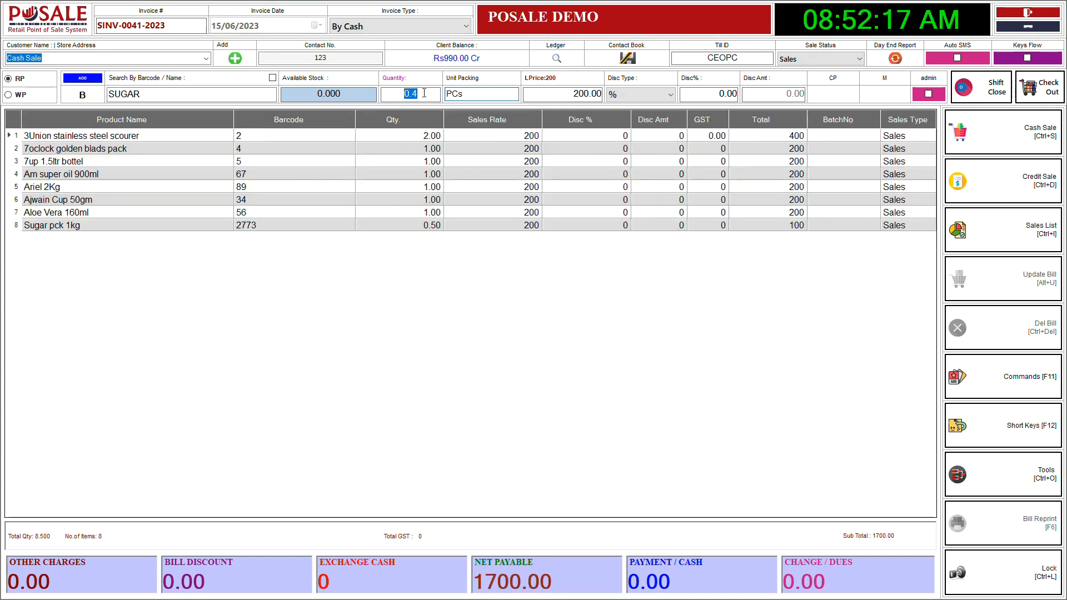
{"action": "key", "text": "Return"}
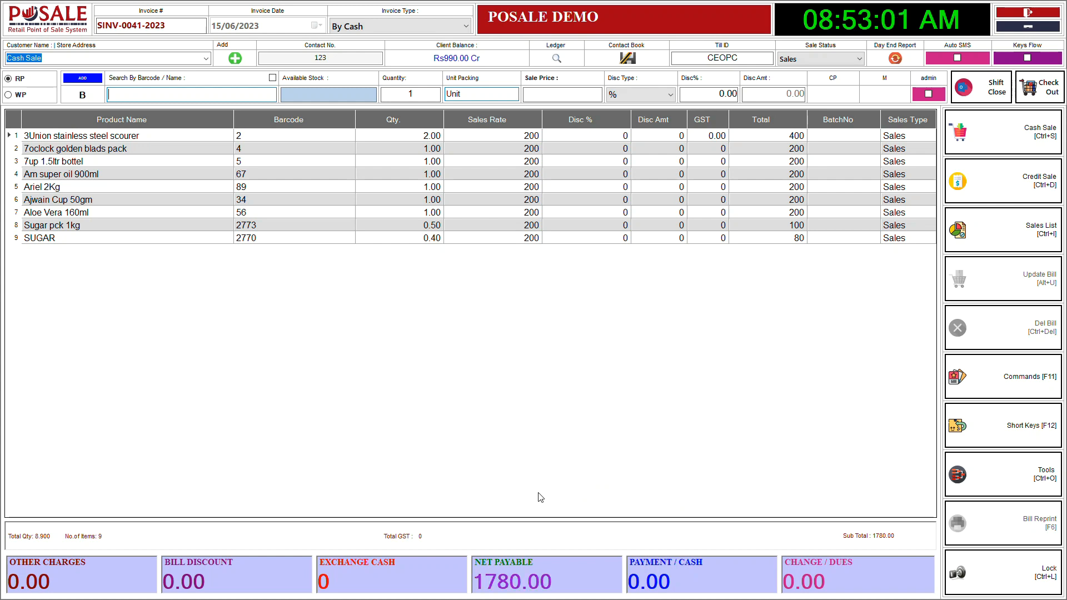
Save the bill as a cash sale and view its receipt preview at 200% zoom
{"action": "left_click", "coordinate": [979, 152]}
{"action": "left_click", "coordinate": [529, 340]}
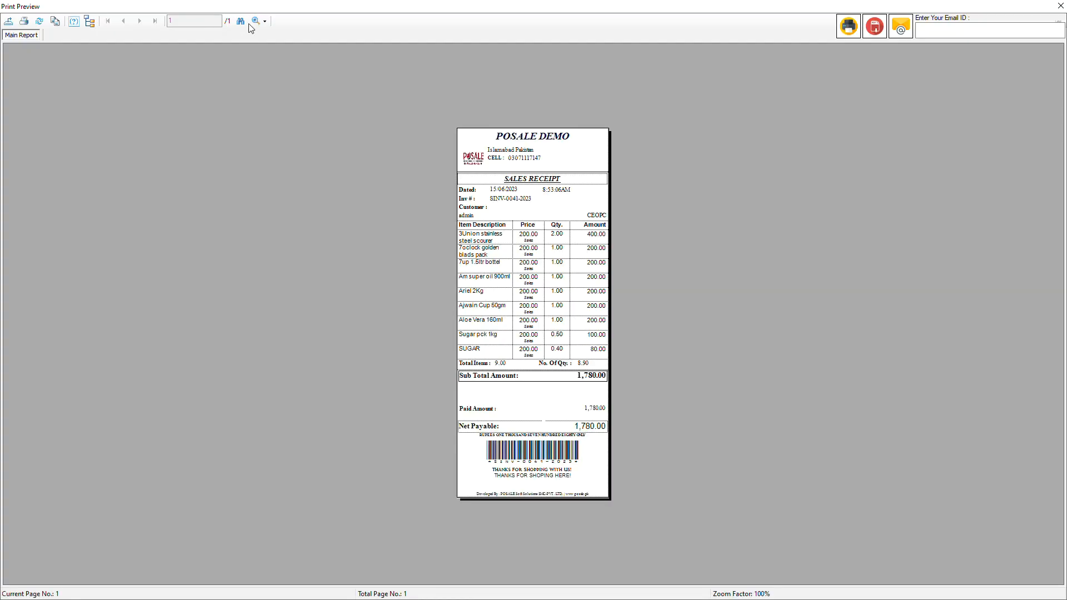
{"action": "left_click", "coordinate": [257, 23]}
{"action": "left_click", "coordinate": [277, 83]}
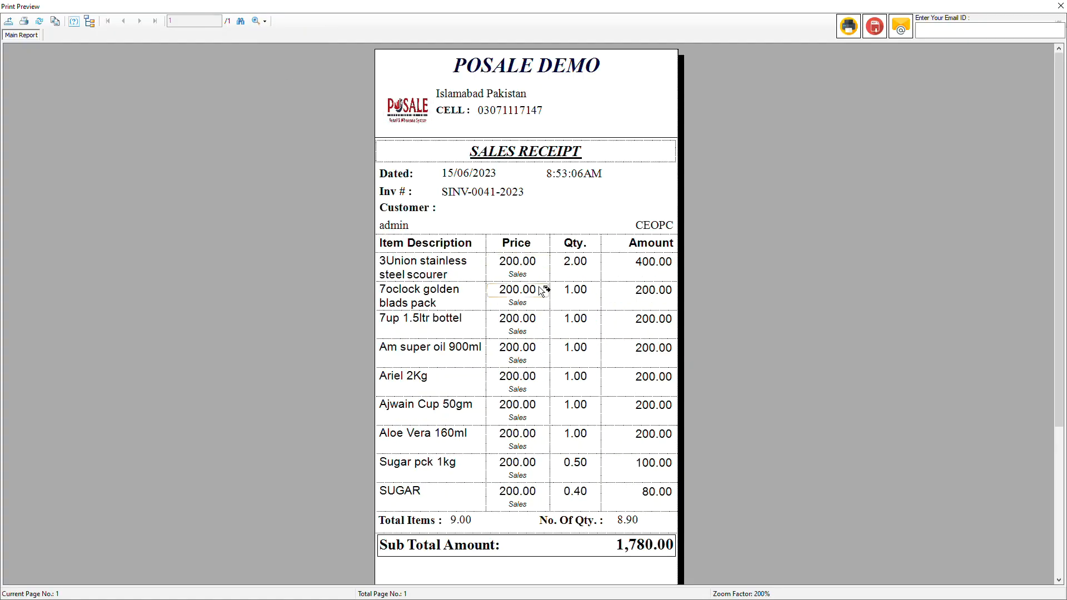
Review the quantities, amounts and totals on the sales receipt down to its footer and close the print preview
{"action": "scroll", "coordinate": [575, 355], "scroll_direction": "down", "scroll_amount": 2}
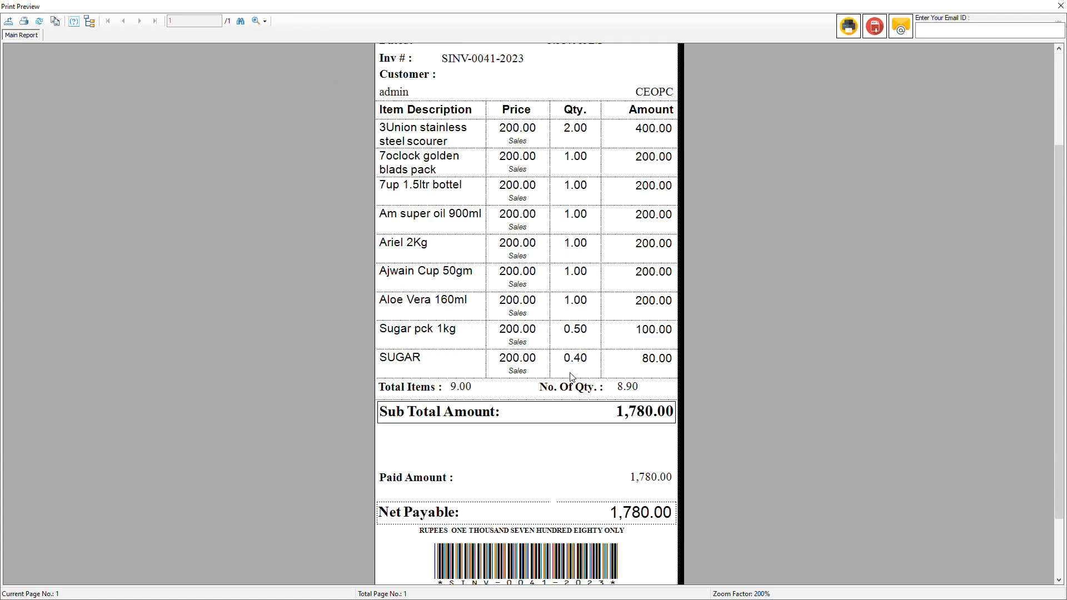
{"action": "left_click", "coordinate": [578, 360]}
{"action": "scroll", "coordinate": [590, 261], "scroll_direction": "down", "scroll_amount": 1}
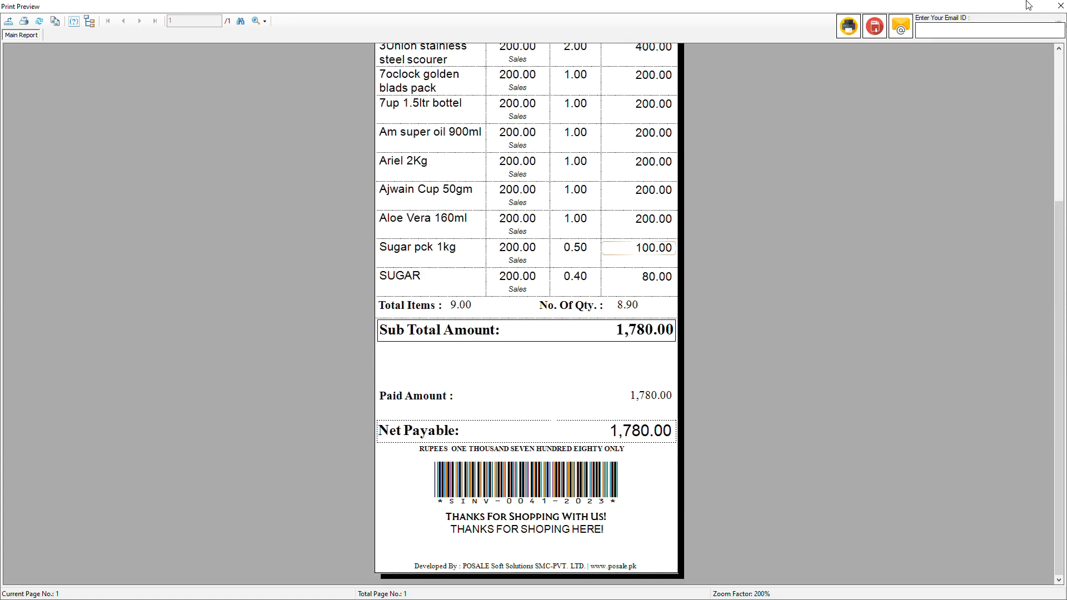
{"action": "left_click", "coordinate": [1060, 6]}
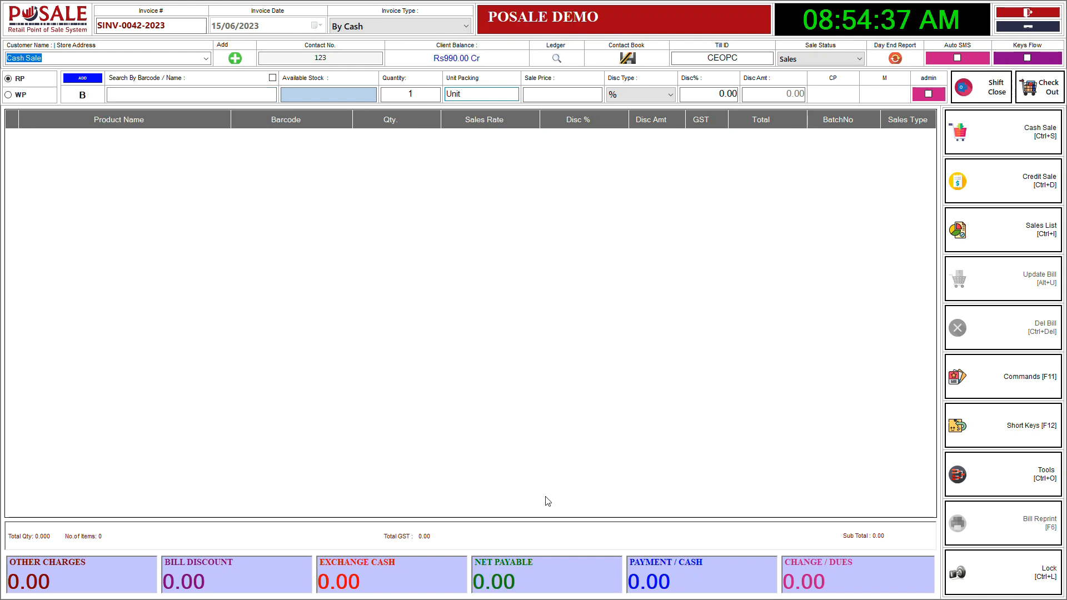
Search for "sugar" and load the Sugar product with PCs unit packing into the entry line
{"action": "left_click", "coordinate": [192, 93]}
{"action": "type", "text": "su"}
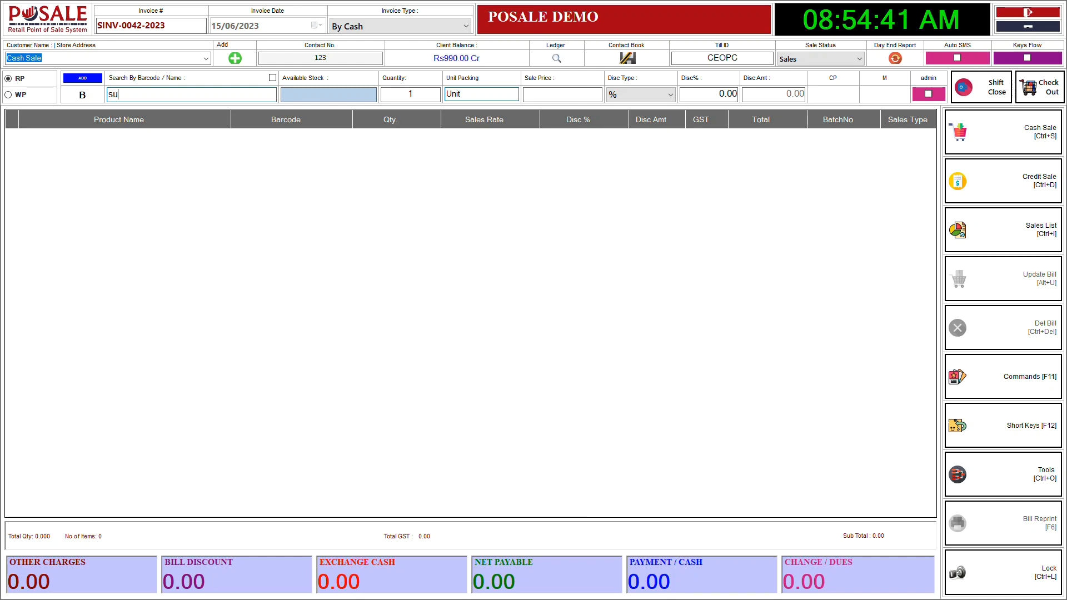
{"action": "type", "text": "gar"}
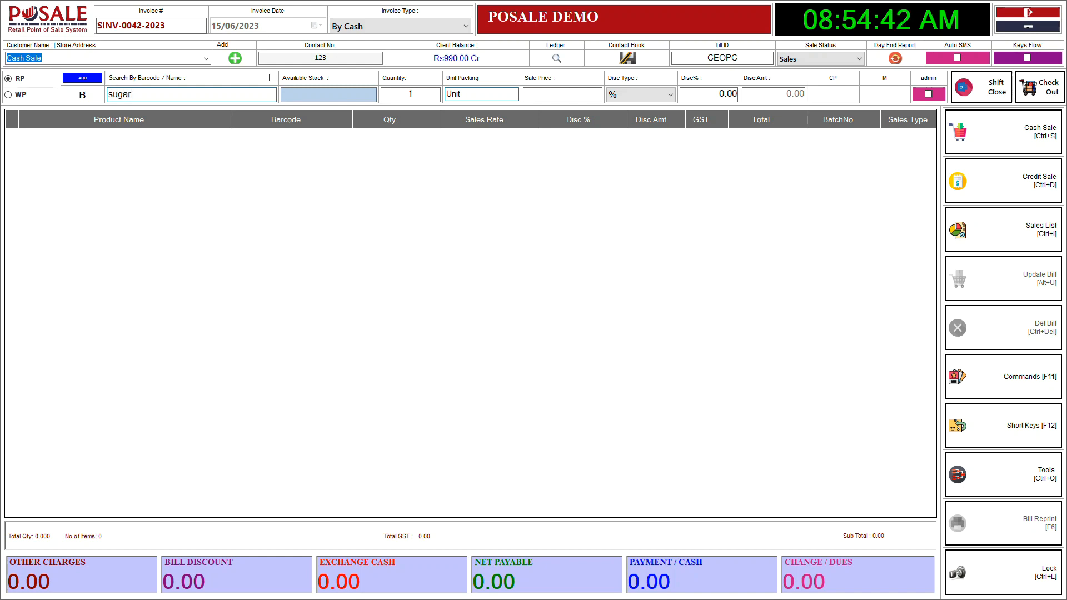
{"action": "key", "text": "Return"}
{"action": "key", "text": "Down"}
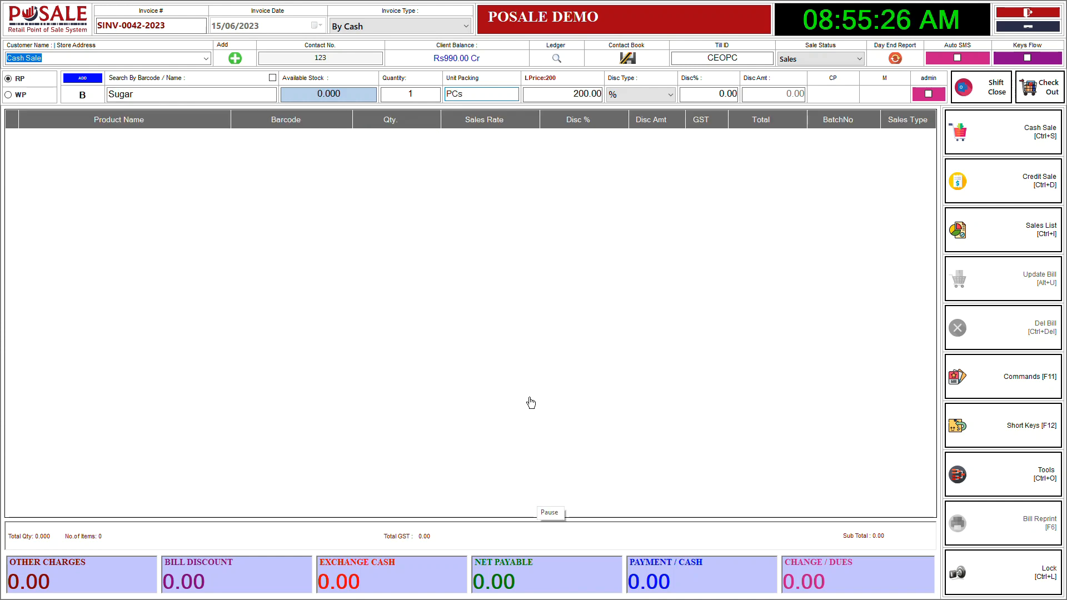
Switch the Sugar product to its Bag packing with barcode 1122 and add one bag to the bill
{"action": "left_click", "coordinate": [175, 98]}
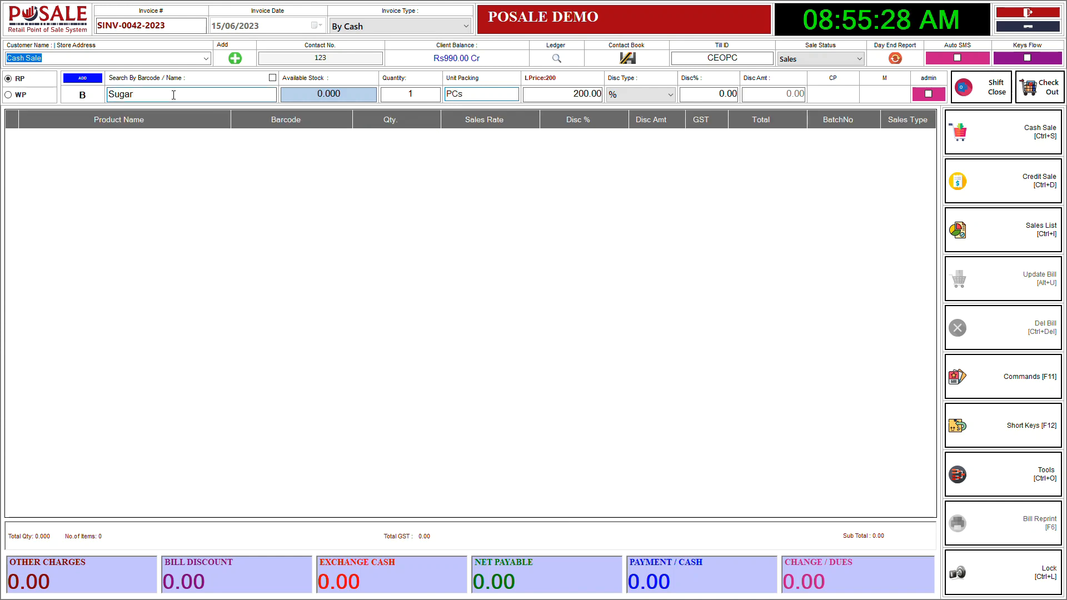
{"action": "key", "text": "Down"}
{"action": "key", "text": "Return"}
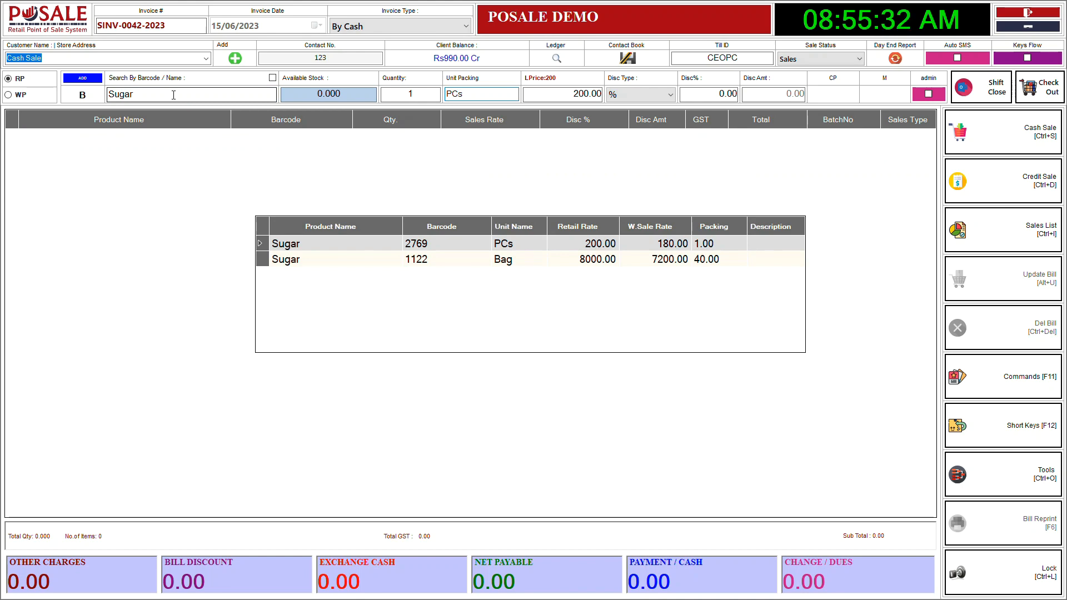
{"action": "key", "text": "Down"}
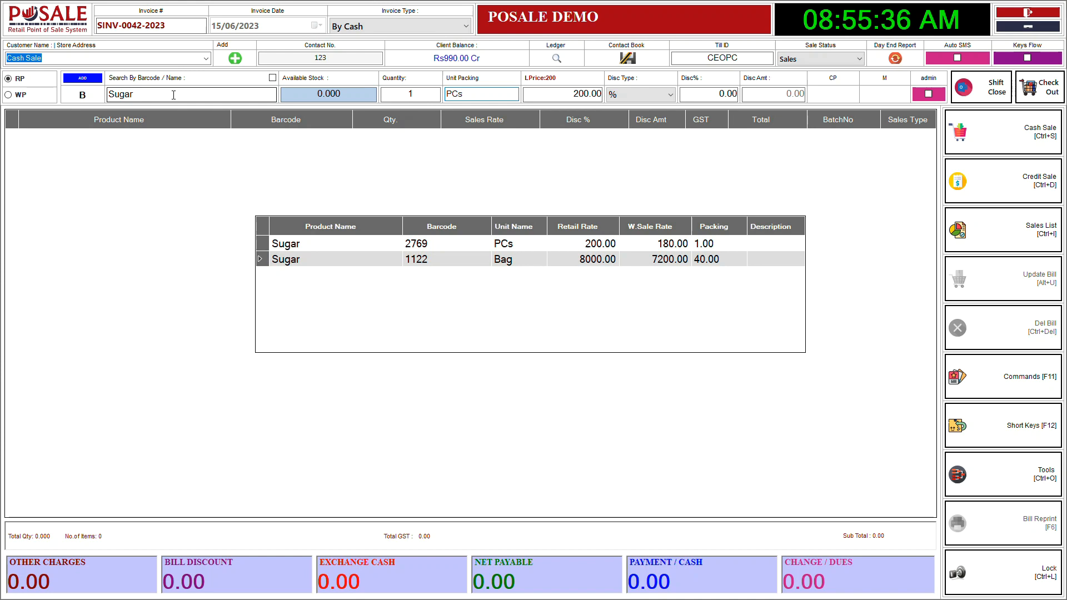
{"action": "key", "text": "Up"}
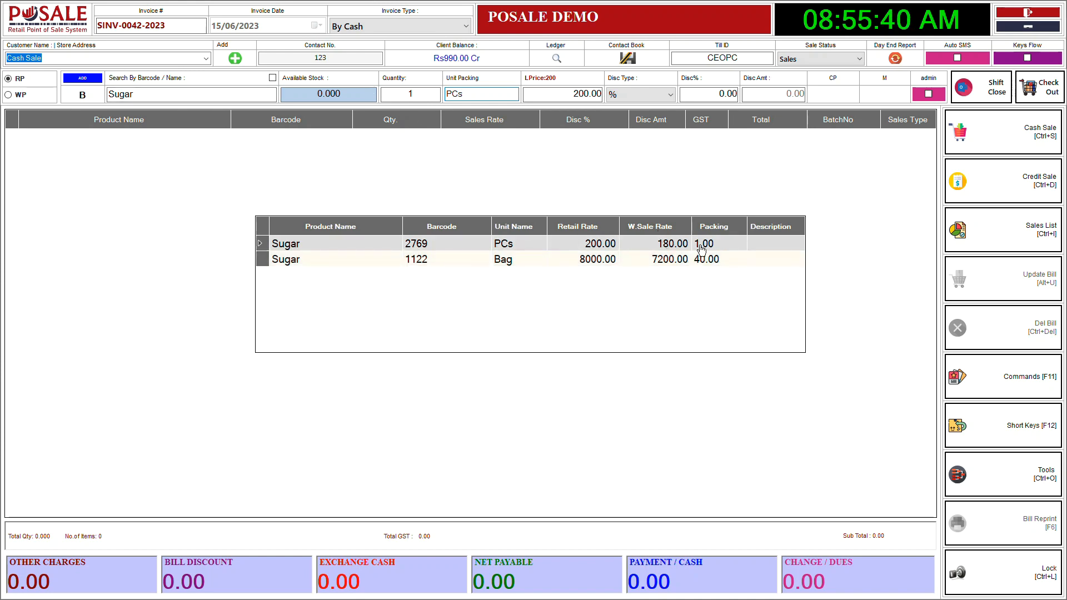
{"action": "key", "text": "Down"}
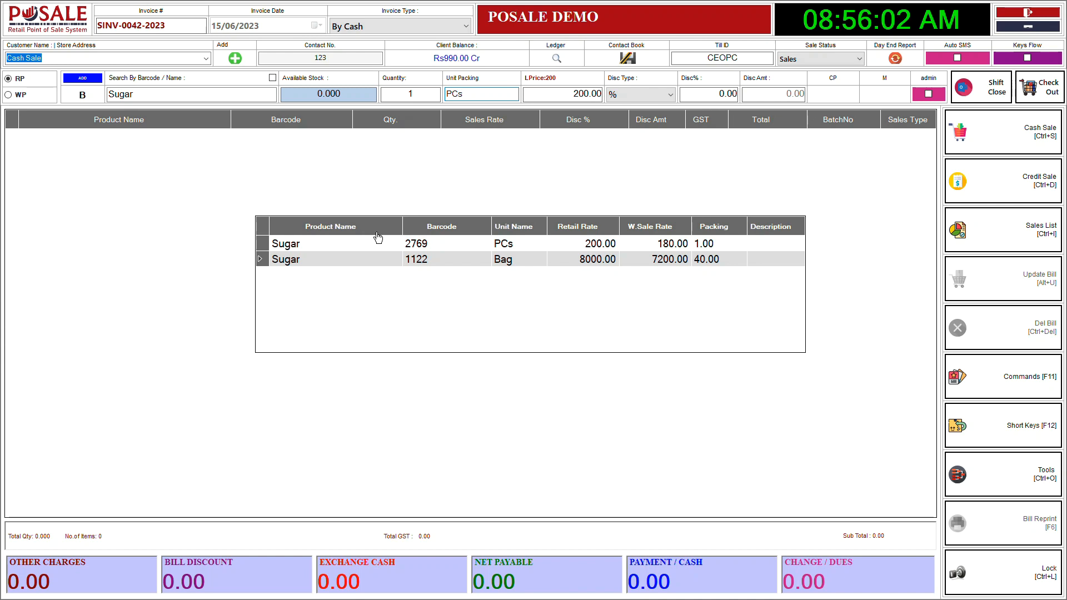
{"action": "key", "text": "Return"}
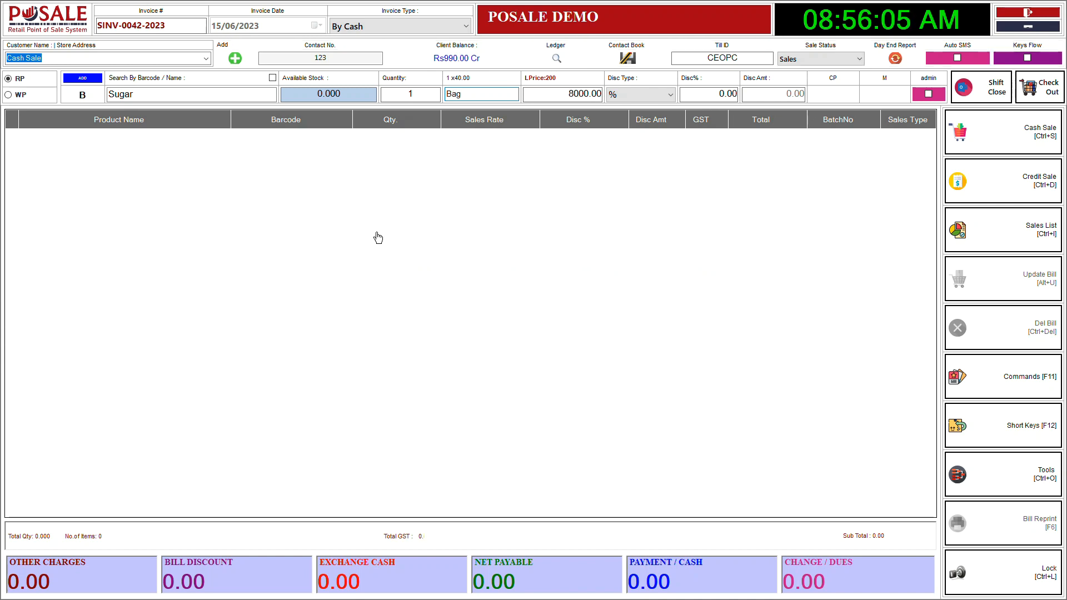
{"action": "key", "text": "Return"}
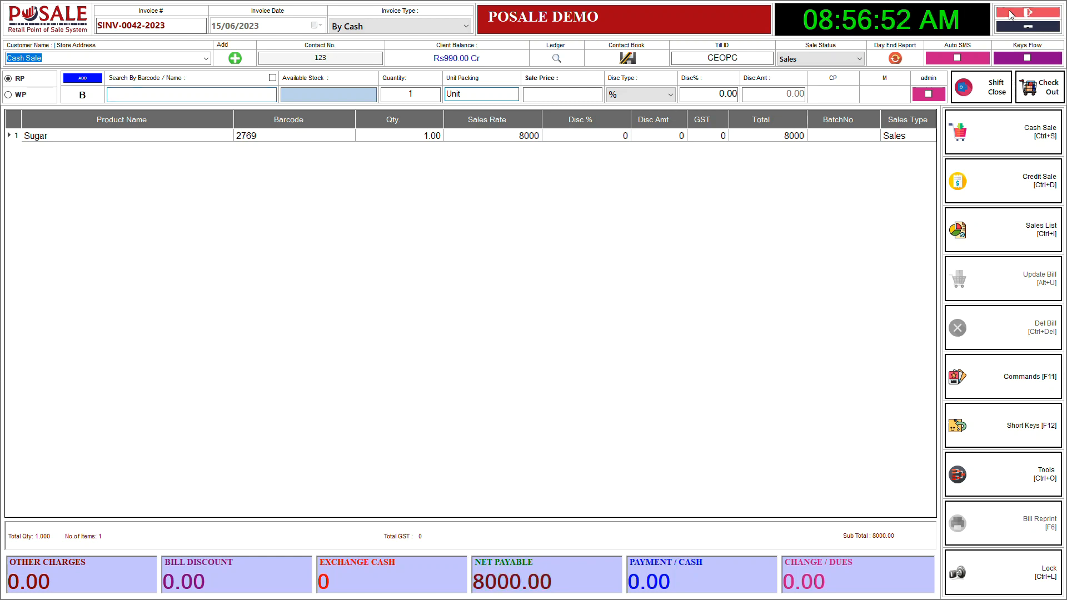
Leave the sales screen and open the SMS API configuration settings
{"action": "left_click", "coordinate": [1028, 13]}
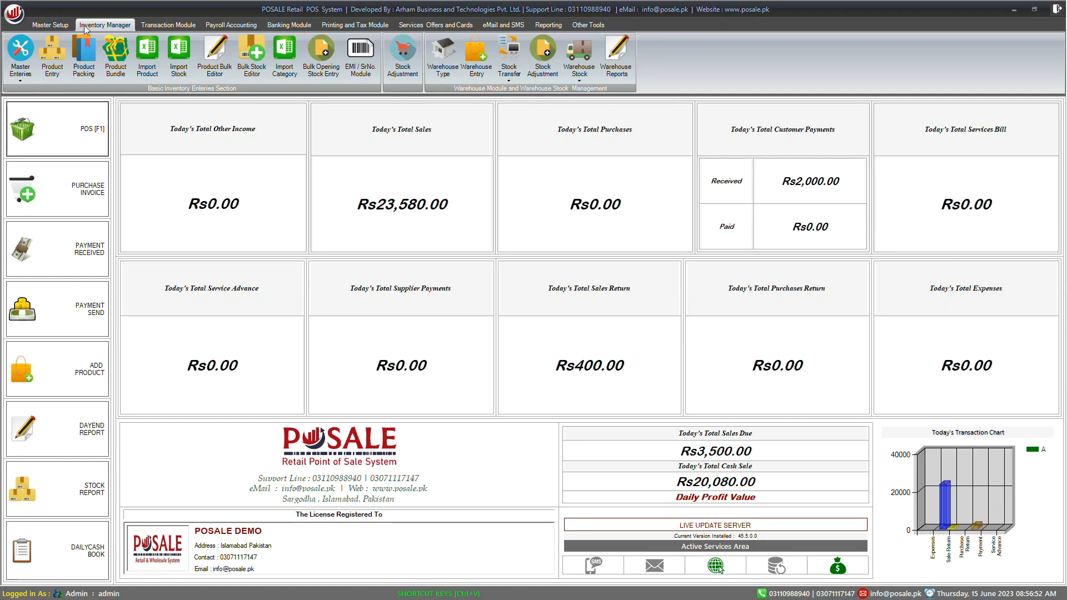
{"action": "left_click", "coordinate": [512, 26]}
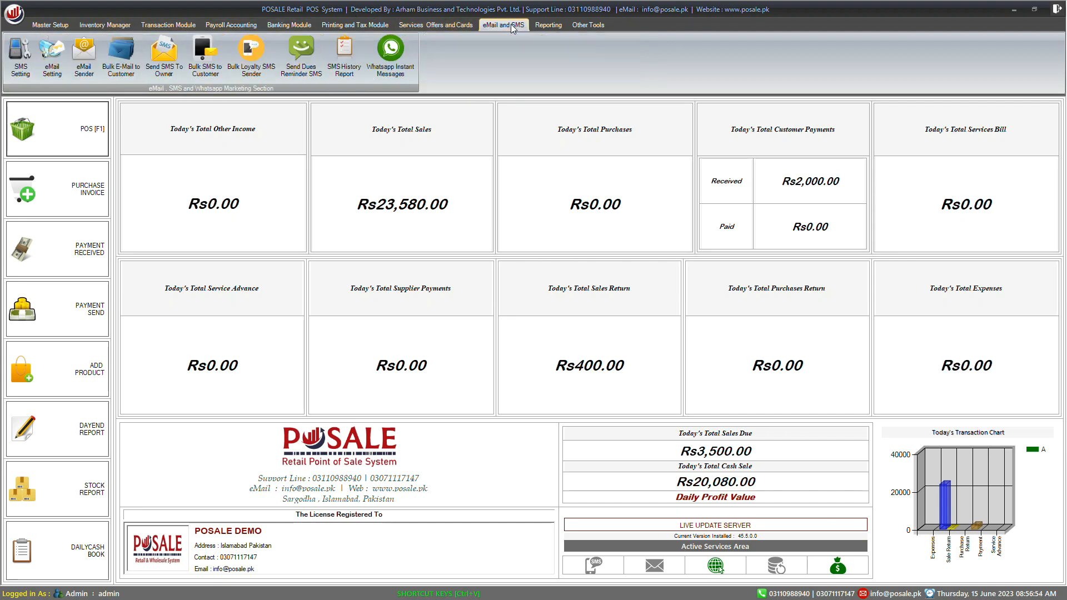
{"action": "left_click", "coordinate": [22, 55]}
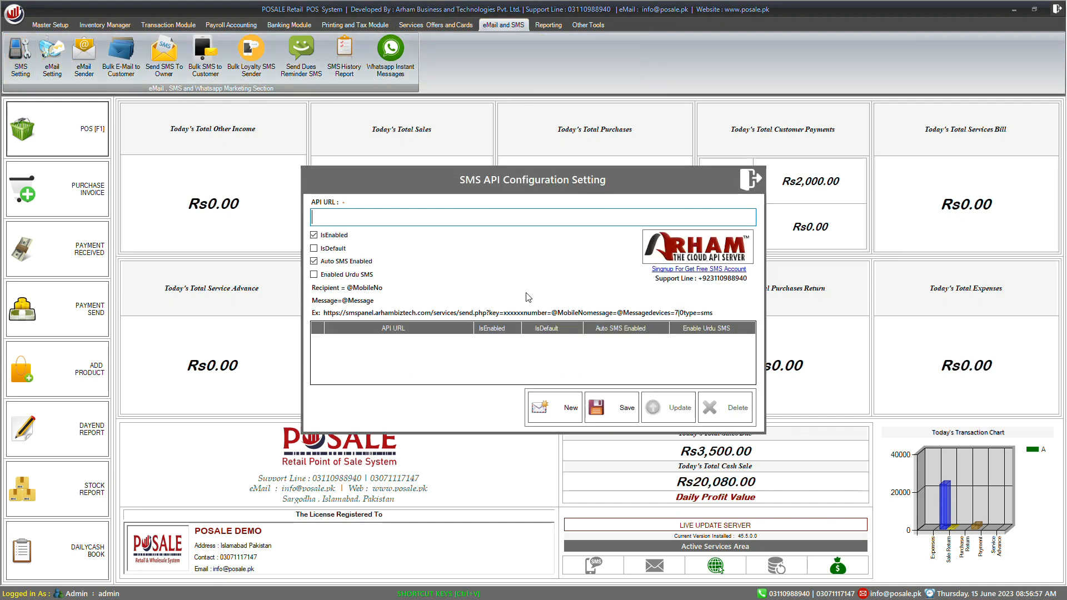
View the free SMS account registration form in the browser, then return and close the SMS API configuration
{"action": "left_click", "coordinate": [679, 270]}
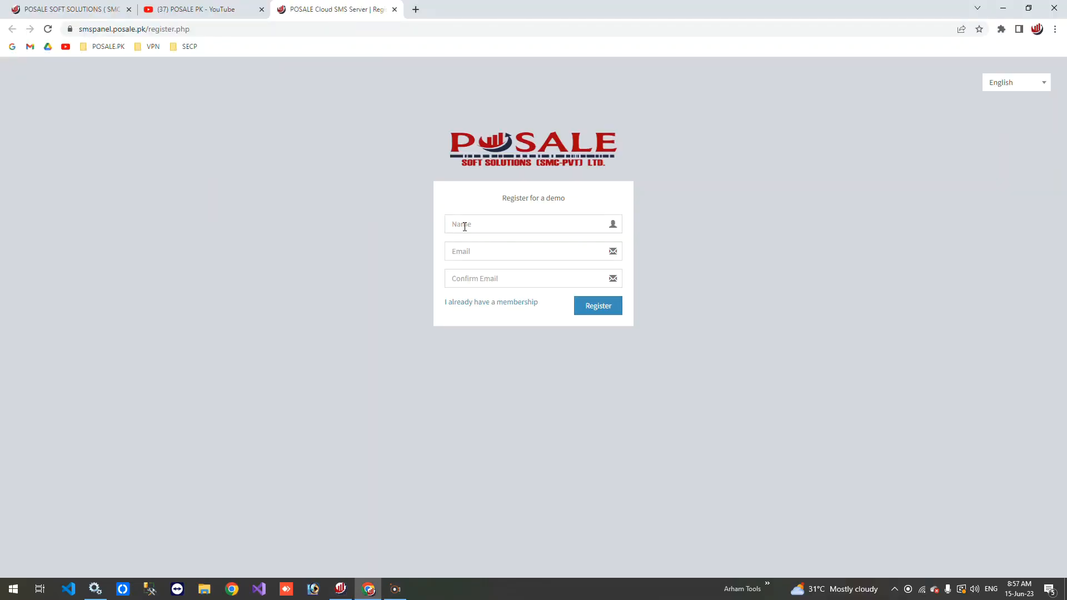
{"action": "left_click", "coordinate": [470, 251]}
{"action": "left_click", "coordinate": [469, 278]}
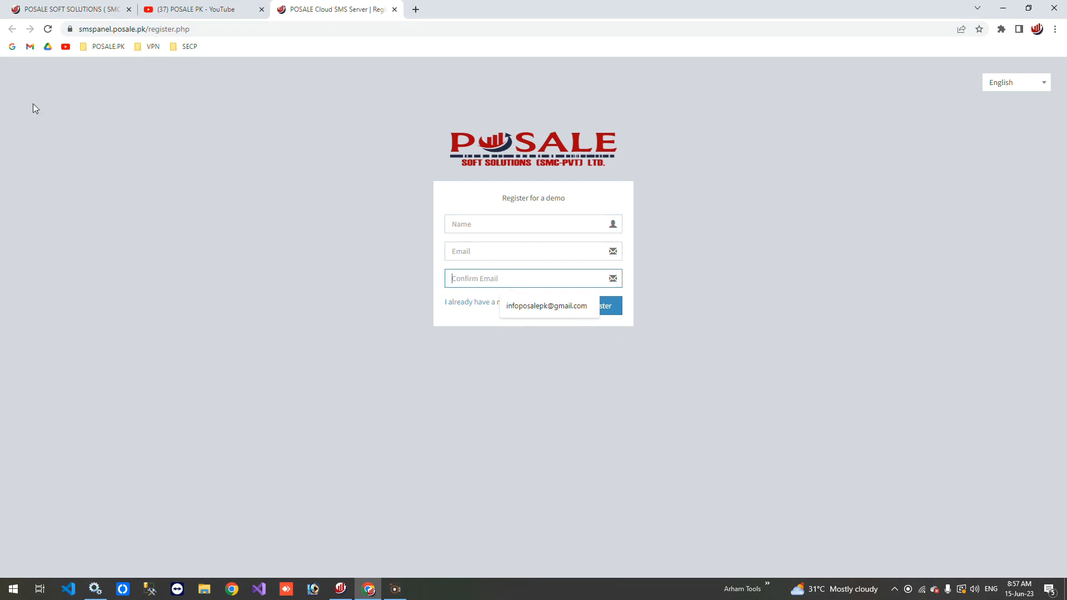
{"action": "left_click", "coordinate": [1003, 8]}
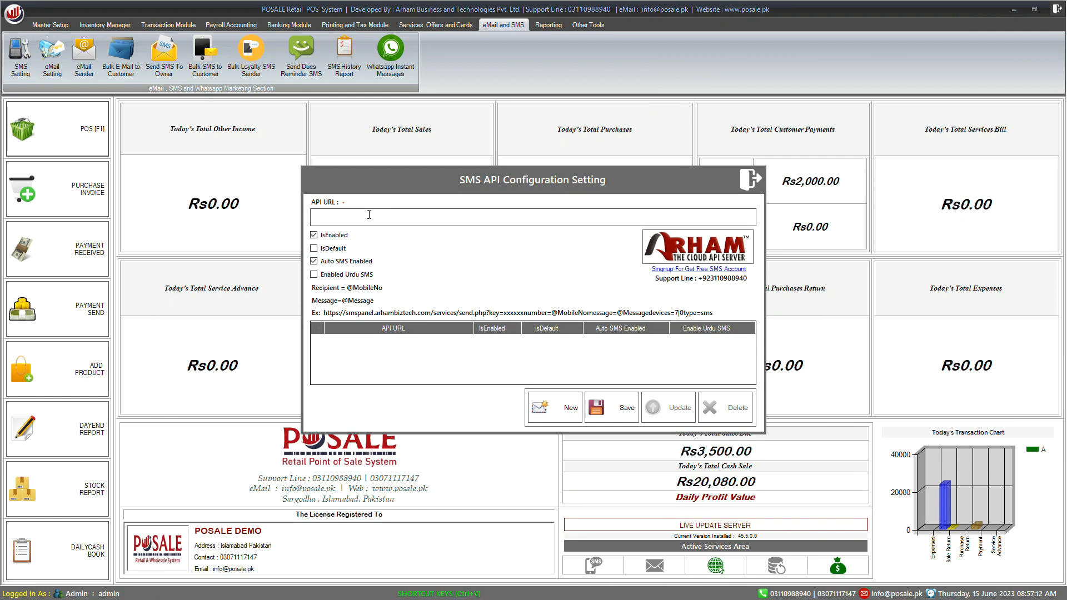
{"action": "left_click", "coordinate": [748, 178]}
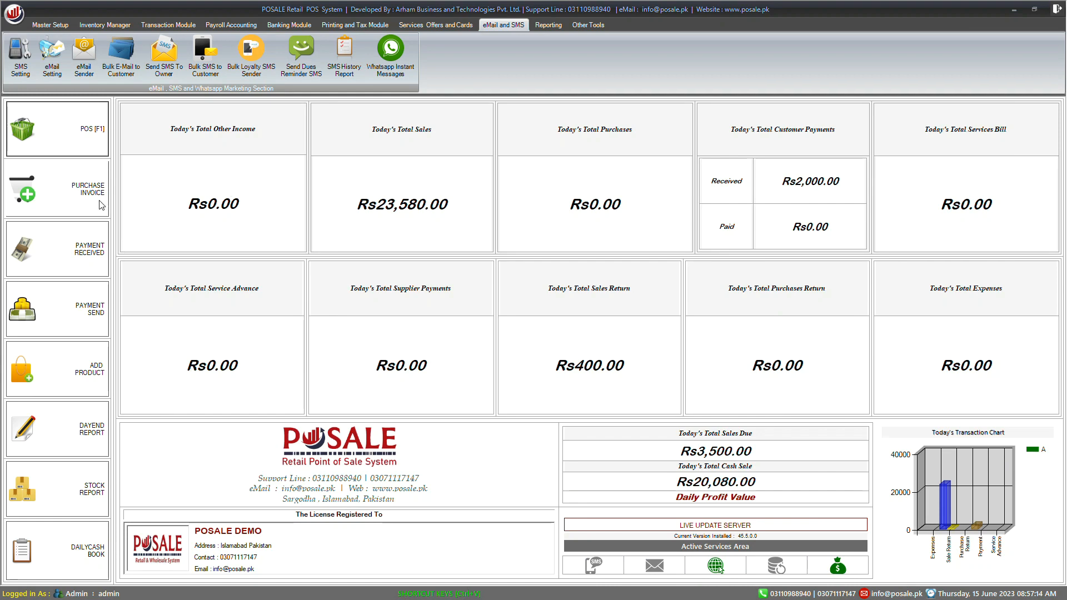
Reopen the sales screen and examine the printer type and paper size options in the terminal and printer setup, closing it without changes
{"action": "left_click", "coordinate": [80, 147]}
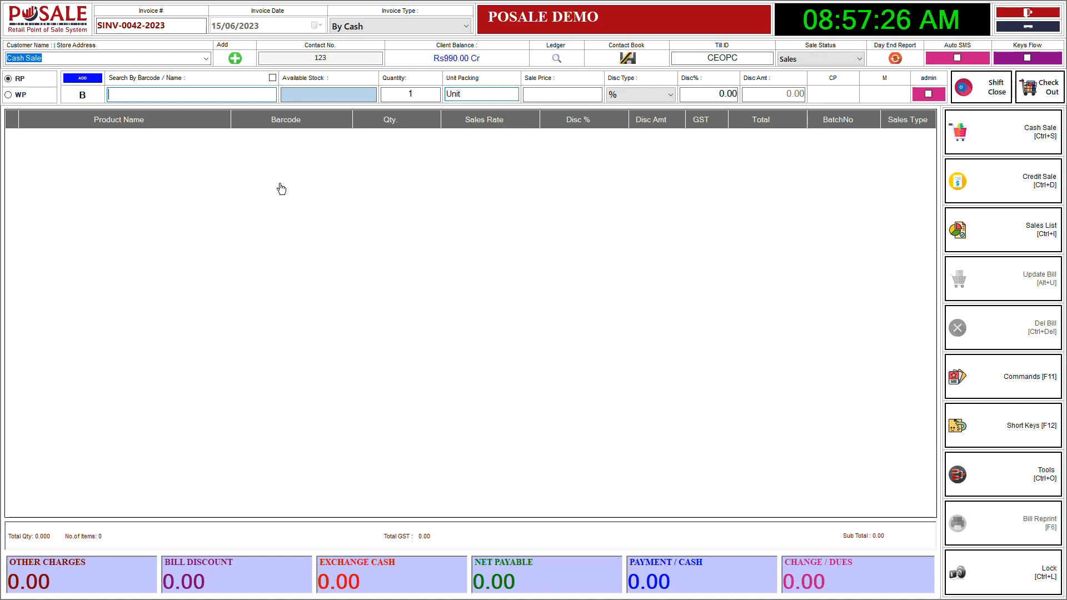
{"action": "left_click", "coordinate": [1028, 479]}
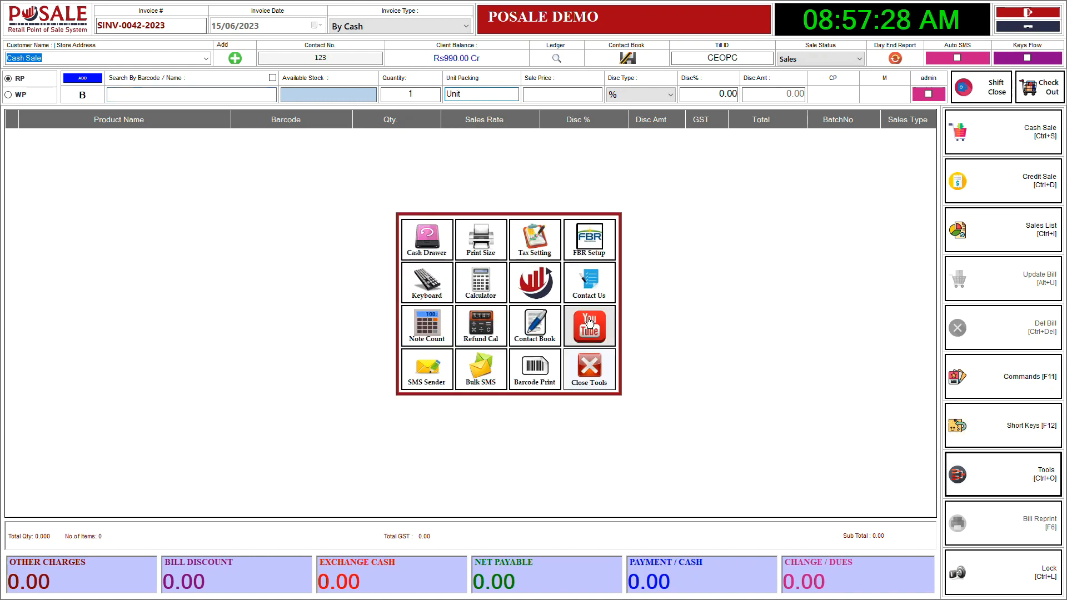
{"action": "left_click", "coordinate": [480, 251]}
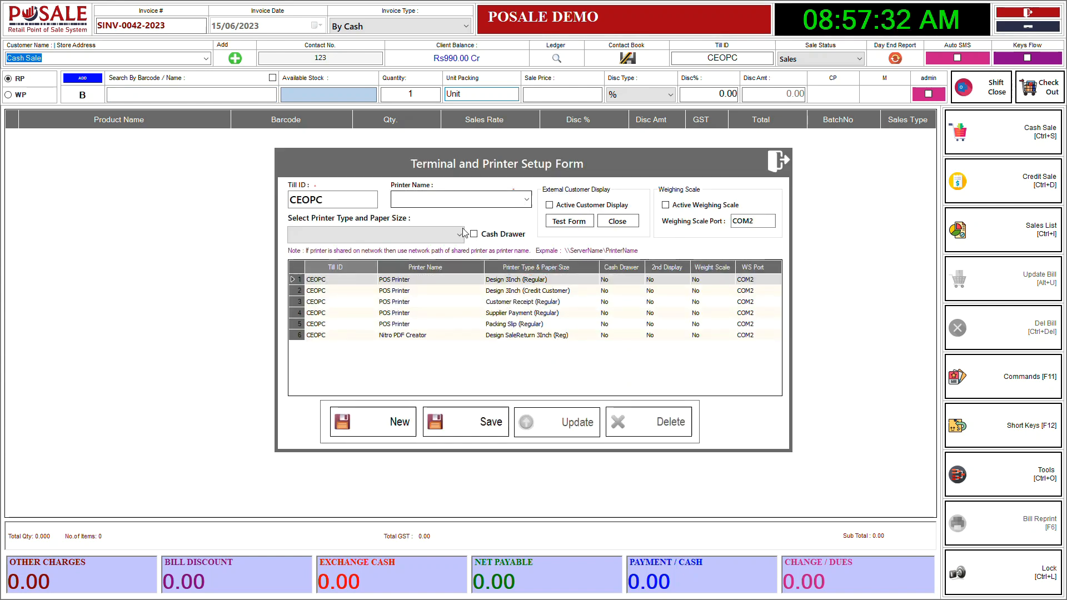
{"action": "left_click", "coordinate": [461, 233]}
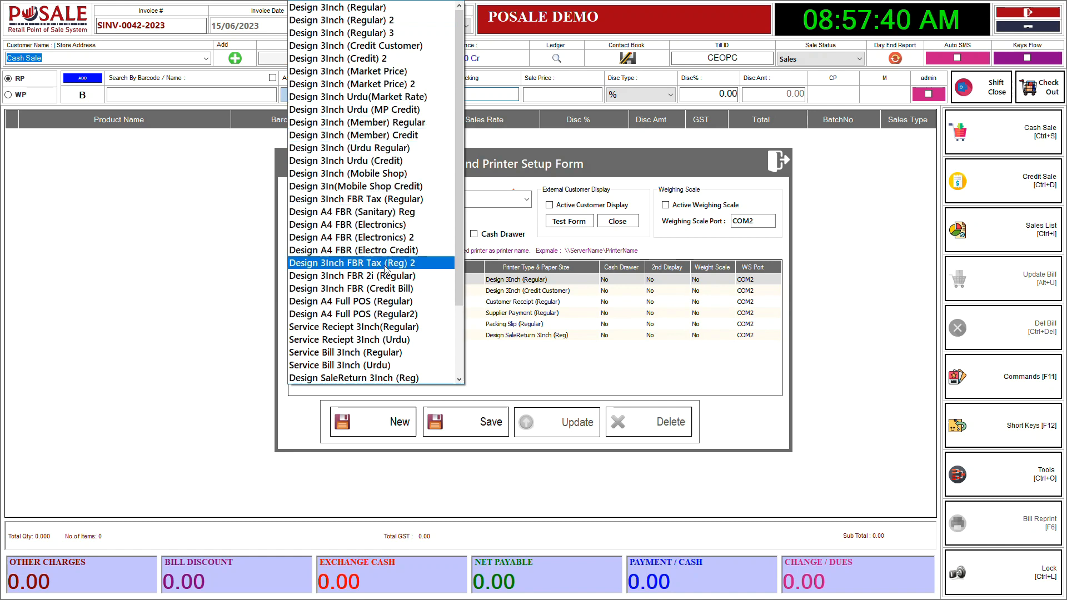
{"action": "scroll", "coordinate": [388, 319], "scroll_direction": "down", "scroll_amount": 3}
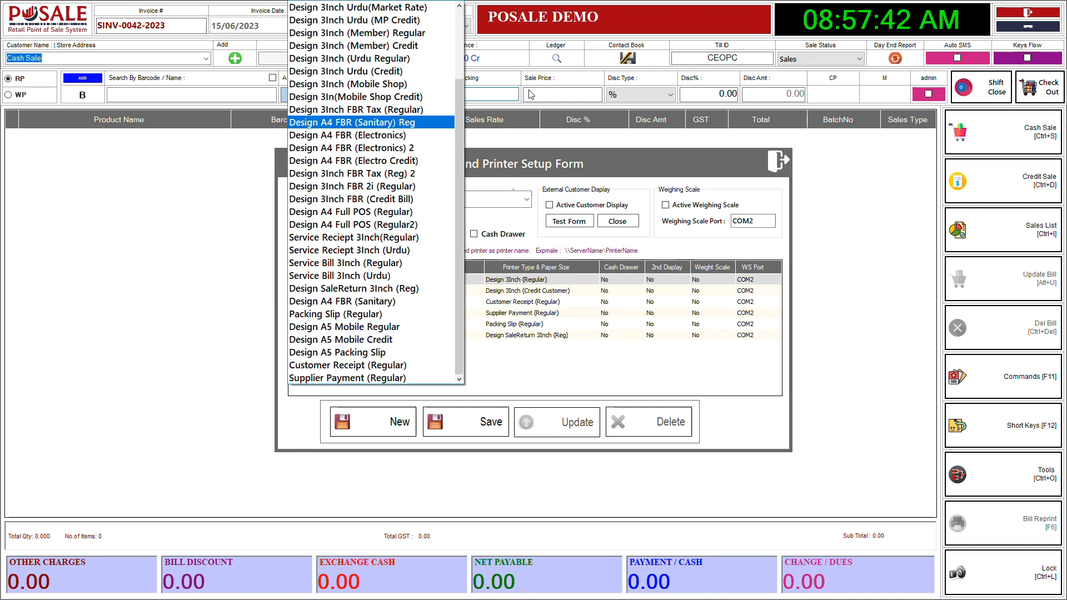
{"action": "left_click", "coordinate": [777, 161]}
{"action": "left_click", "coordinate": [777, 162]}
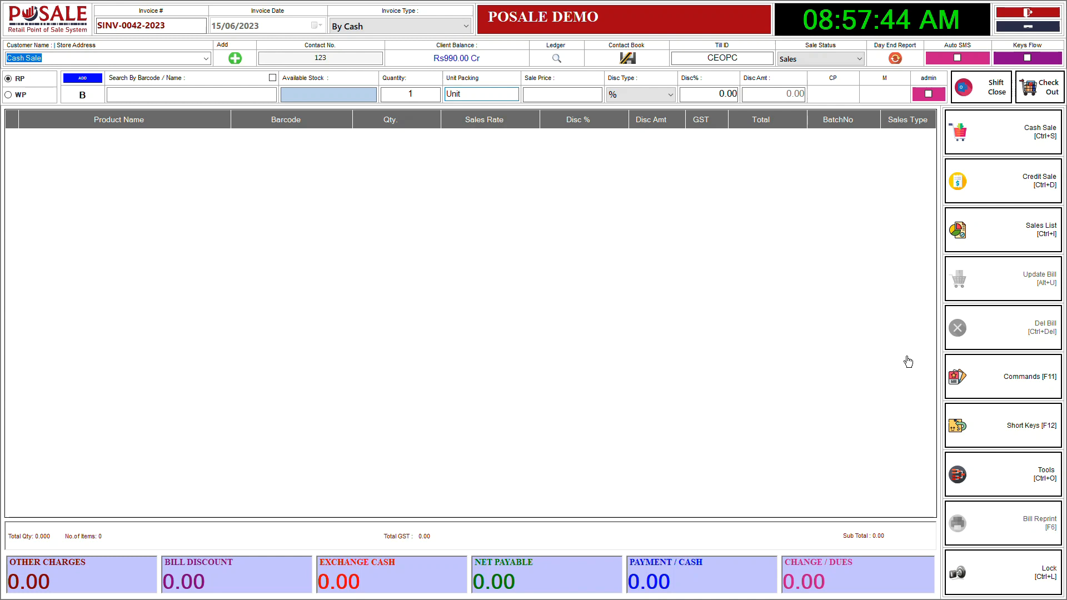